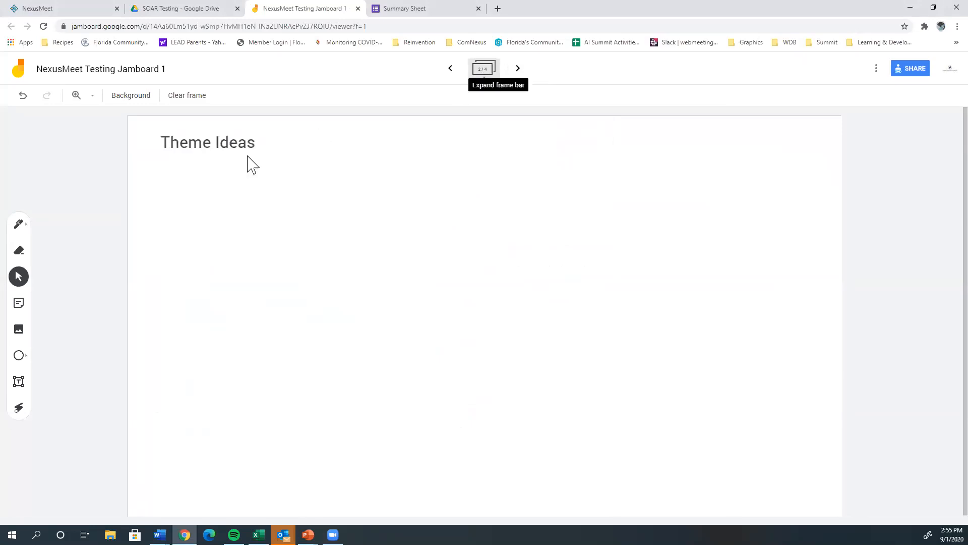
Page through to the last frame, add a new frame after it, and return to the Theme Ideas frame
{"action": "left_click", "coordinate": [518, 69]}
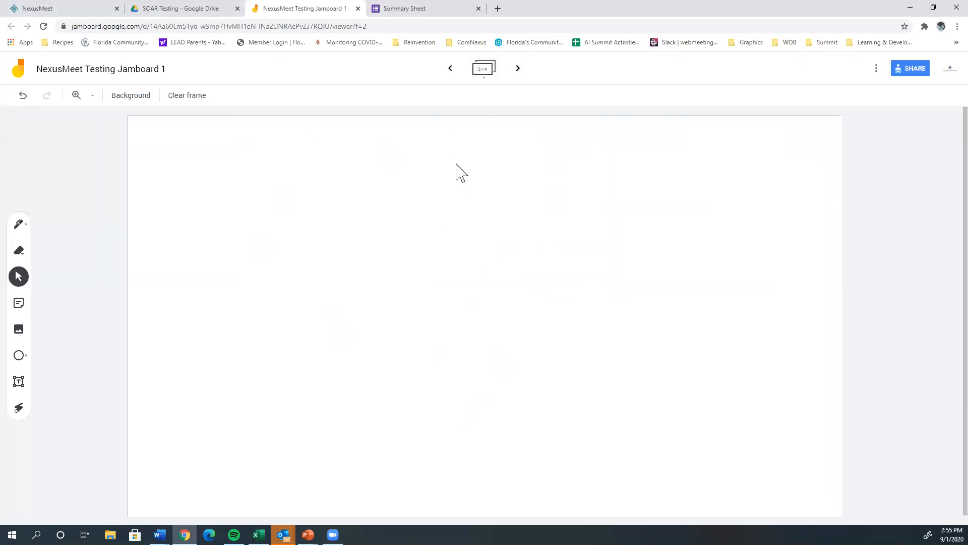
{"action": "left_click", "coordinate": [518, 71]}
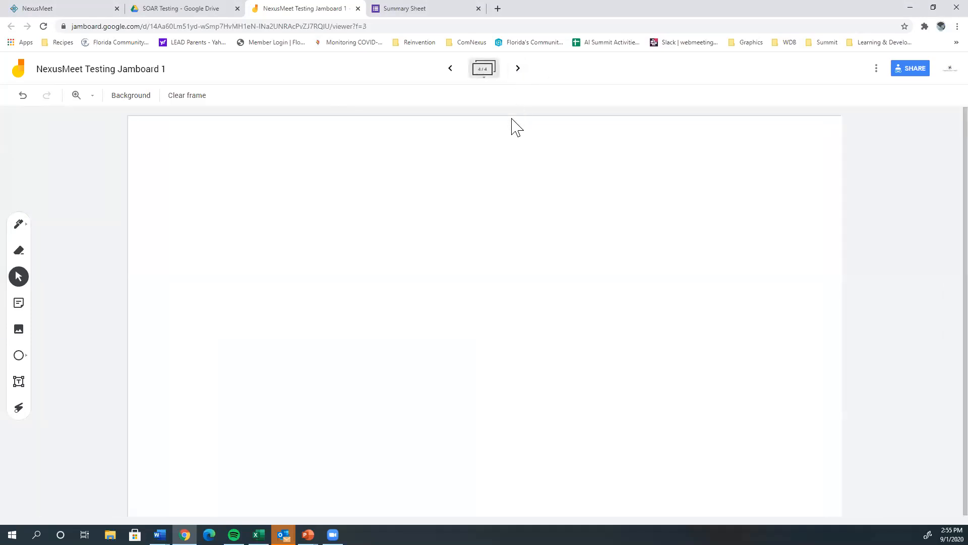
{"action": "left_click", "coordinate": [519, 76]}
{"action": "left_click", "coordinate": [452, 75]}
{"action": "left_click", "coordinate": [451, 75]}
{"action": "left_click", "coordinate": [451, 71]}
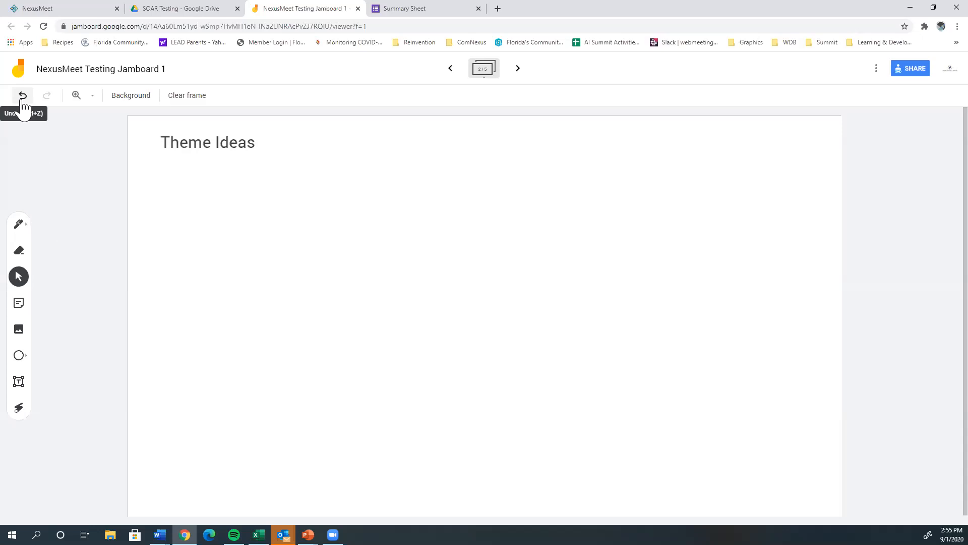
Try a black background on the Theme Ideas frame, and set the background to lined paper
{"action": "left_click", "coordinate": [131, 101]}
{"action": "left_click", "coordinate": [228, 125]}
{"action": "left_click", "coordinate": [143, 101]}
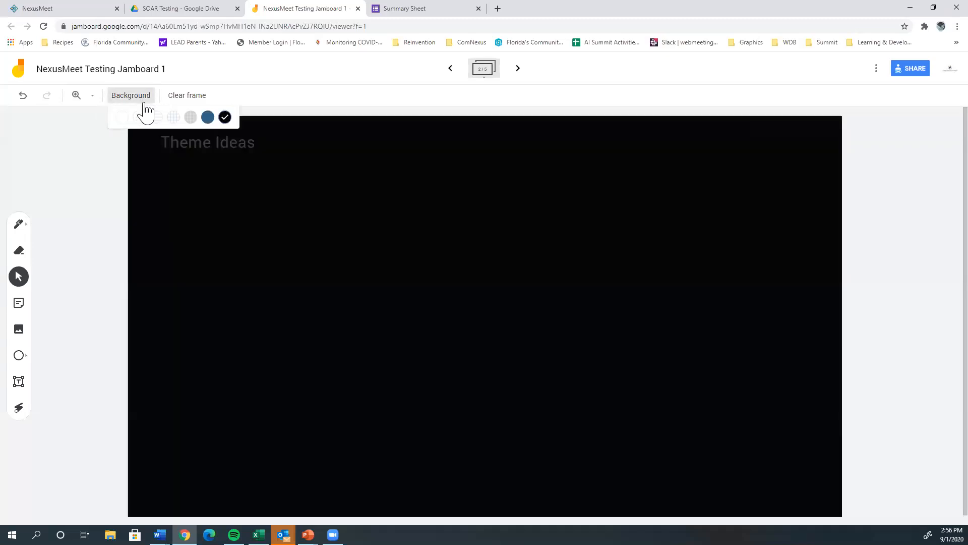
{"action": "left_click", "coordinate": [156, 117]}
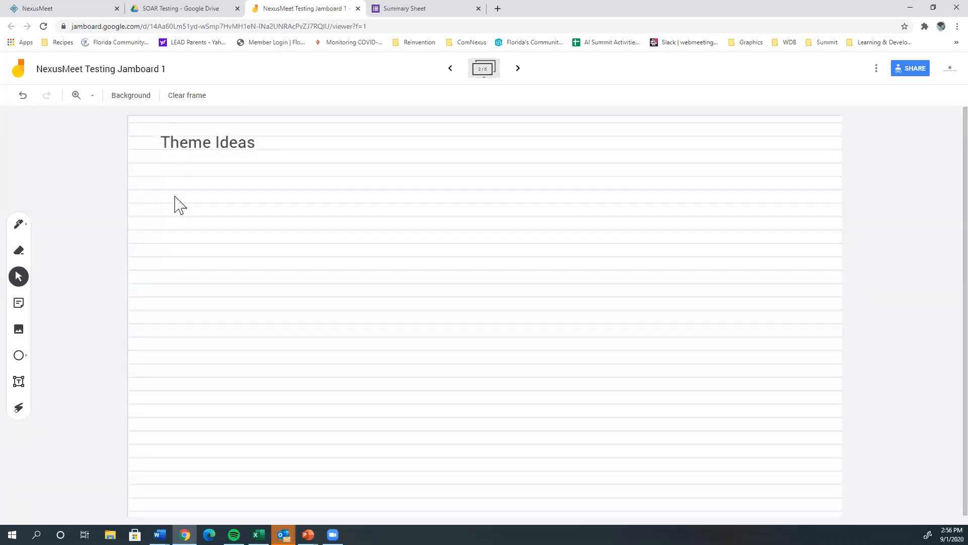
Clear everything from the Theme Ideas frame, and undo the clearing
{"action": "left_click", "coordinate": [130, 99]}
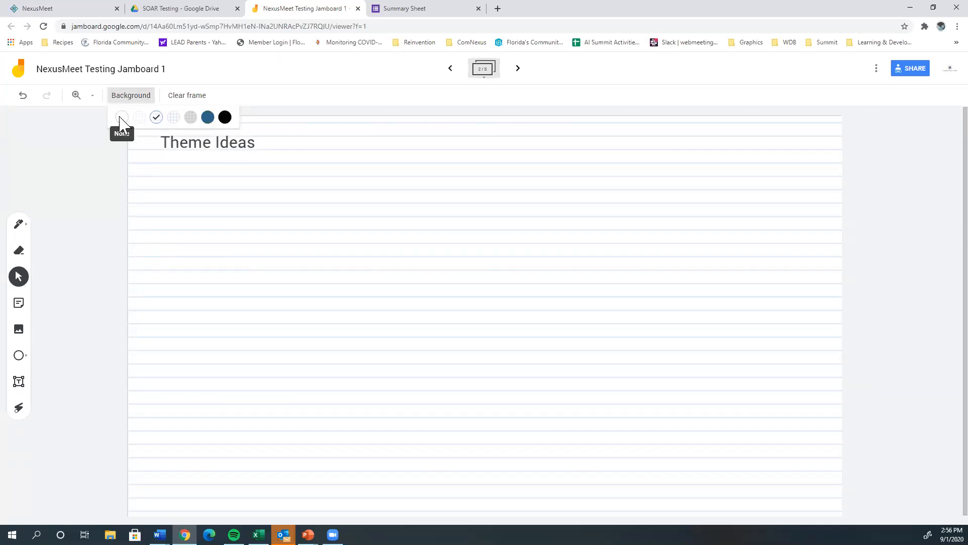
{"action": "left_click", "coordinate": [186, 98]}
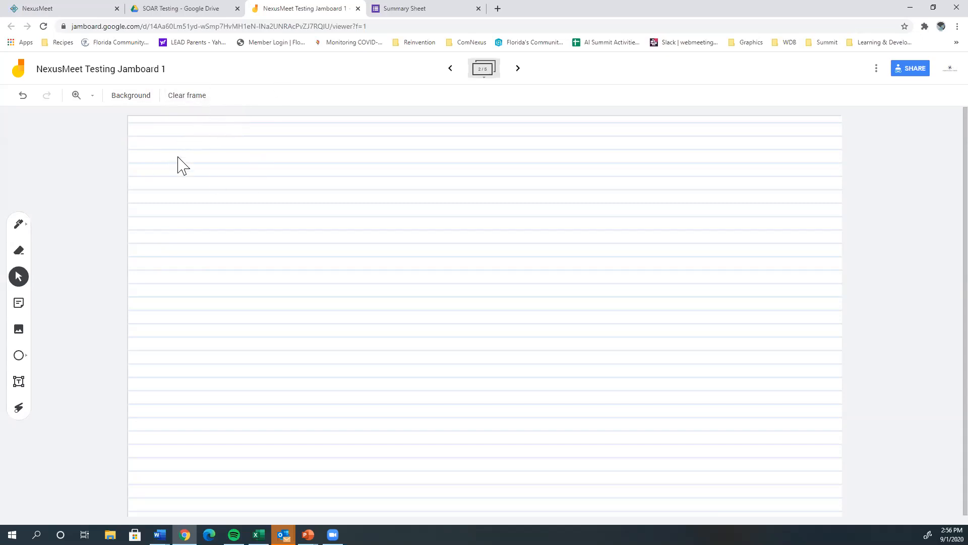
{"action": "left_click", "coordinate": [22, 101]}
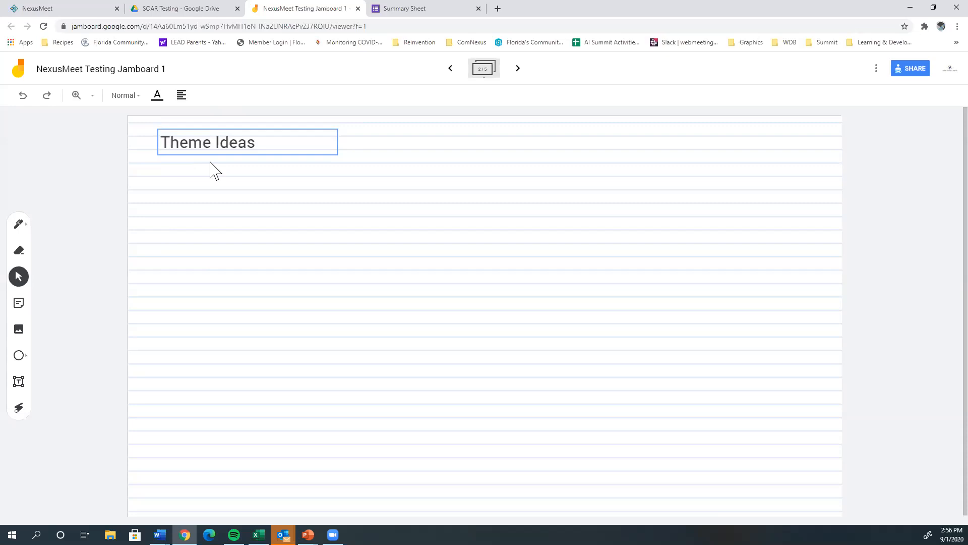
Recolour the Theme Ideas heading blue, and change its text colour back to black
{"action": "left_click", "coordinate": [230, 154]}
{"action": "left_click", "coordinate": [255, 143]}
{"action": "left_click_drag", "start_coordinate": [261, 143], "coordinate": [157, 135]}
{"action": "left_click", "coordinate": [160, 99]}
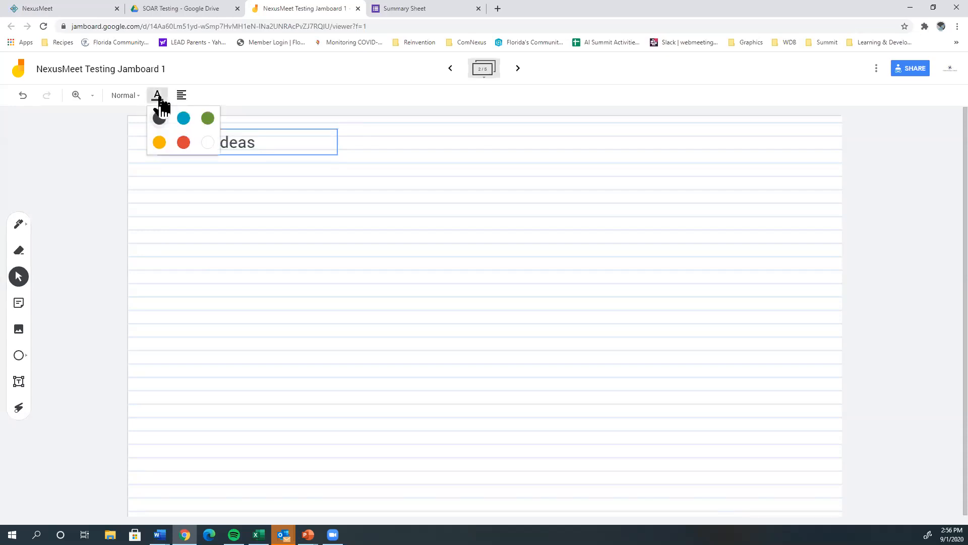
{"action": "left_click", "coordinate": [183, 119]}
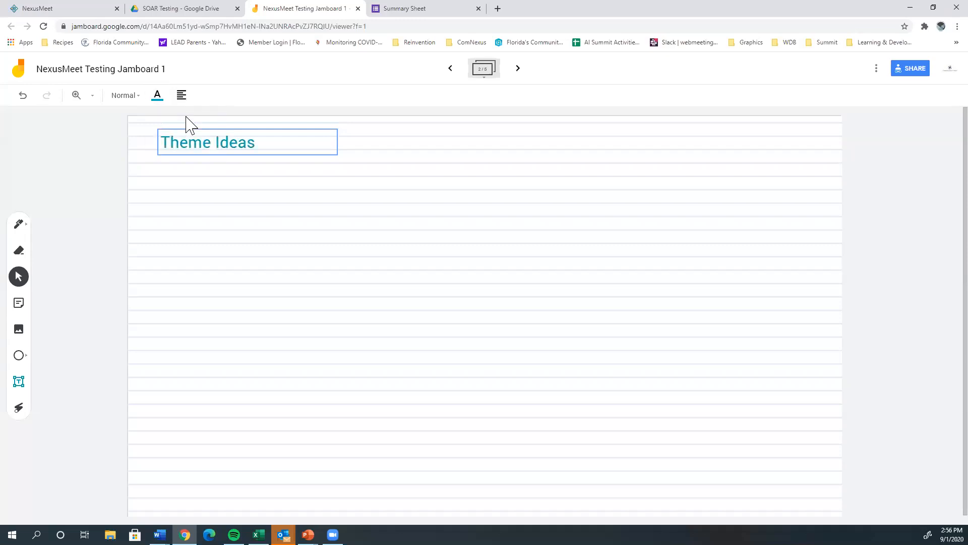
{"action": "left_click", "coordinate": [159, 100]}
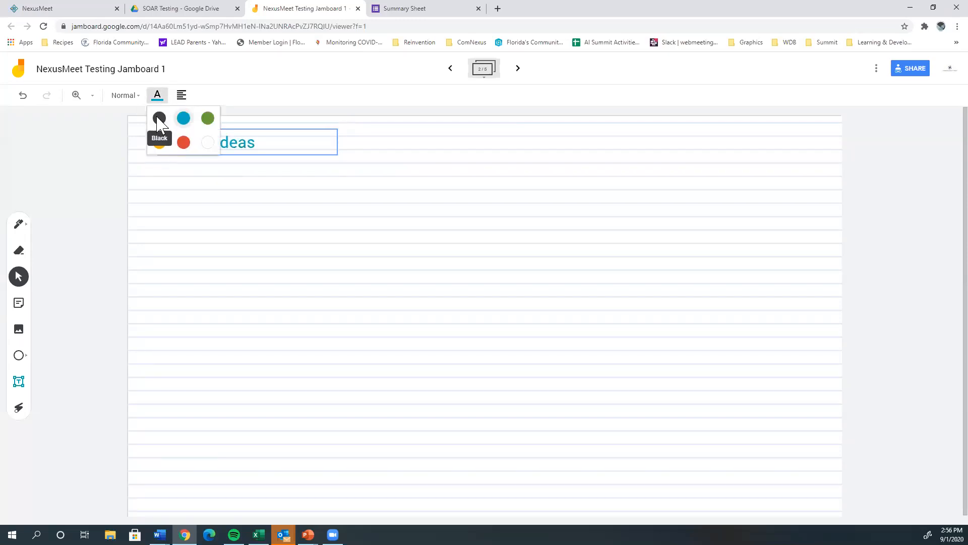
{"action": "left_click", "coordinate": [159, 118]}
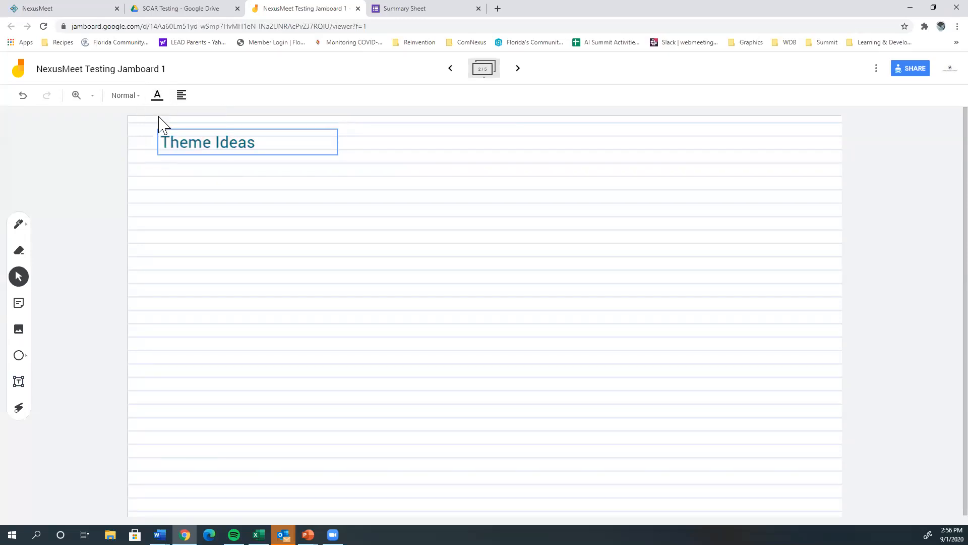
Try the Display text size on the heading, return it to Normal, and shift the text box slightly inward from the frame's corner
{"action": "left_click", "coordinate": [135, 101]}
{"action": "left_click", "coordinate": [134, 126]}
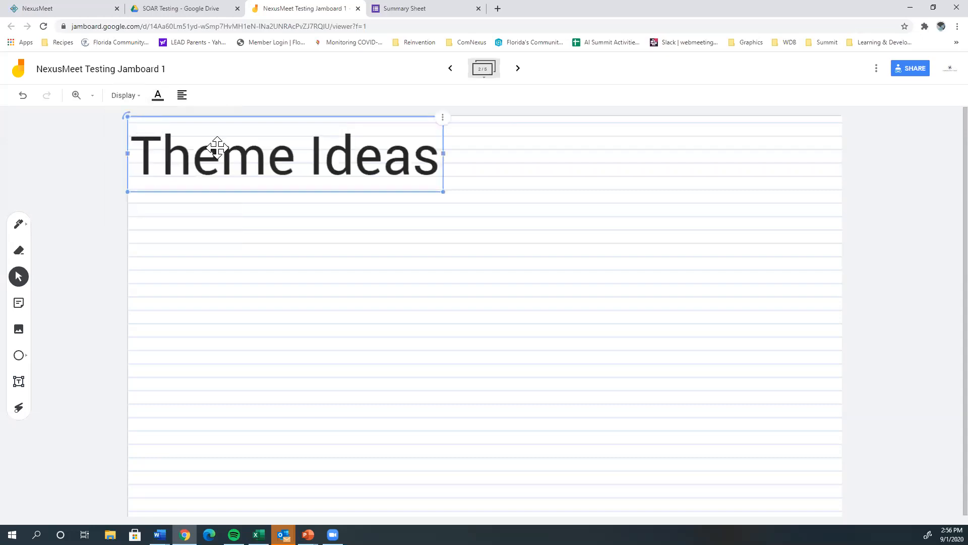
{"action": "left_click", "coordinate": [133, 98]}
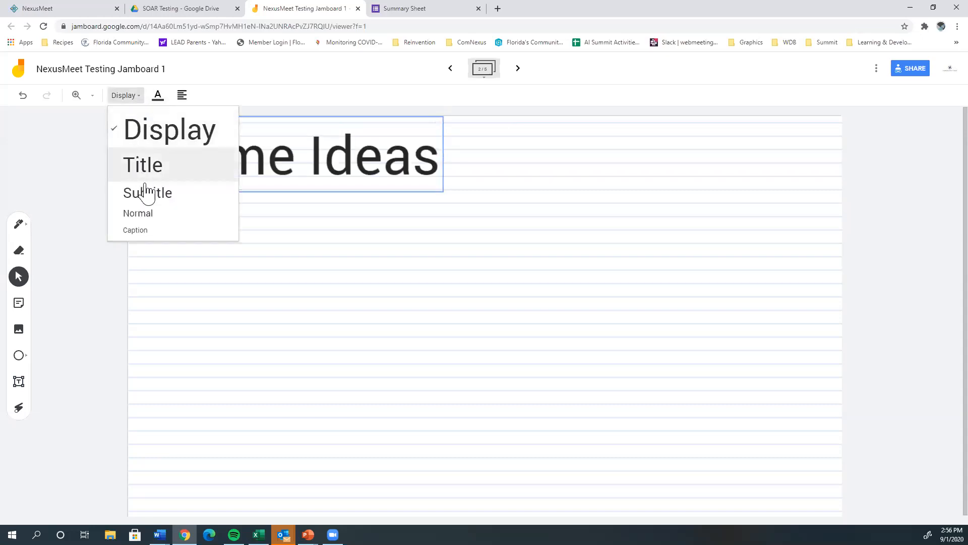
{"action": "left_click", "coordinate": [151, 214]}
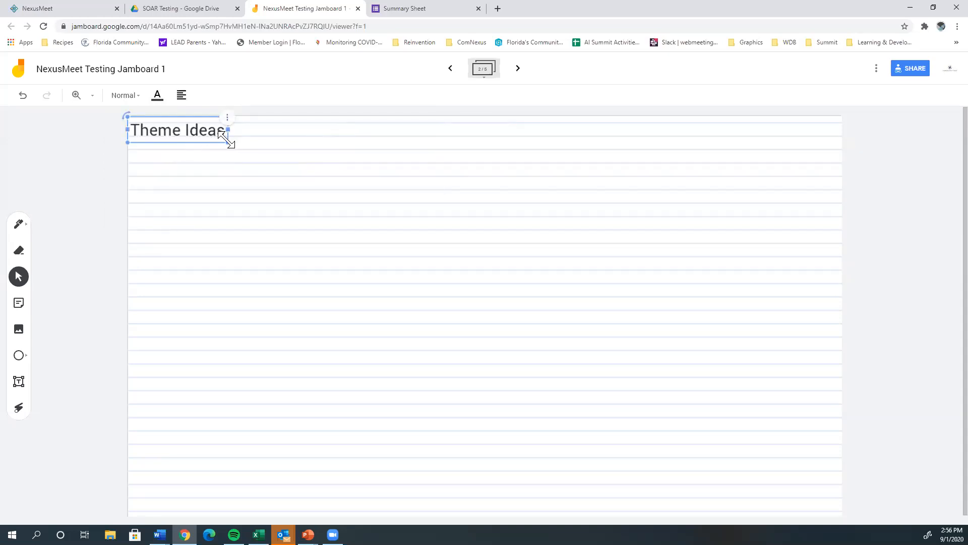
{"action": "left_click_drag", "start_coordinate": [215, 132], "coordinate": [225, 142]}
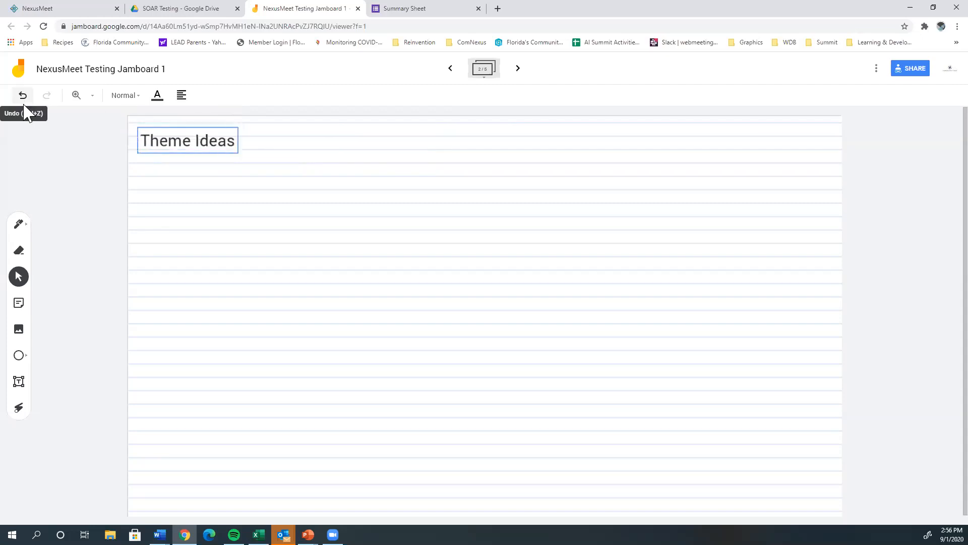
Center-align the Theme Ideas heading and widen its text box to nearly the full width of the frame
{"action": "left_click", "coordinate": [181, 102]}
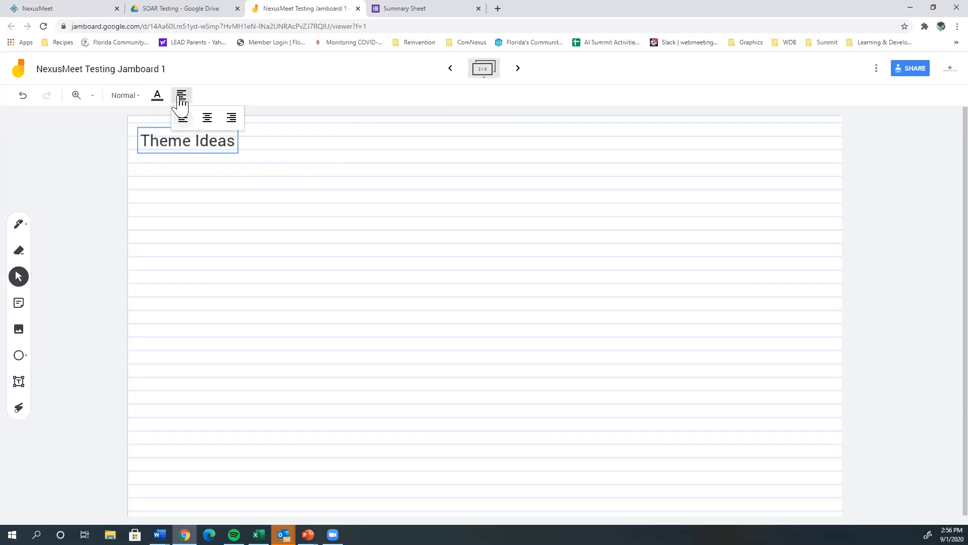
{"action": "left_click", "coordinate": [209, 119]}
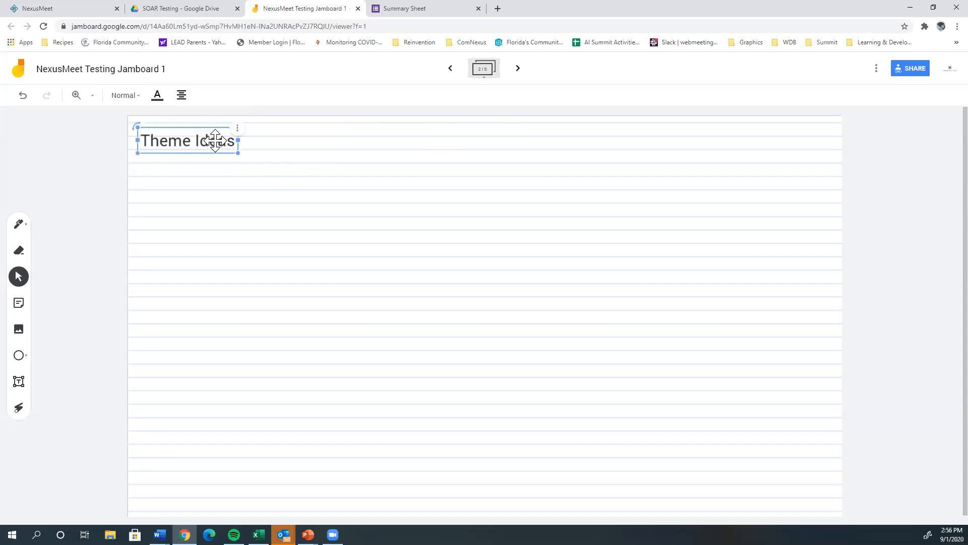
{"action": "left_click_drag", "start_coordinate": [238, 140], "coordinate": [830, 164]}
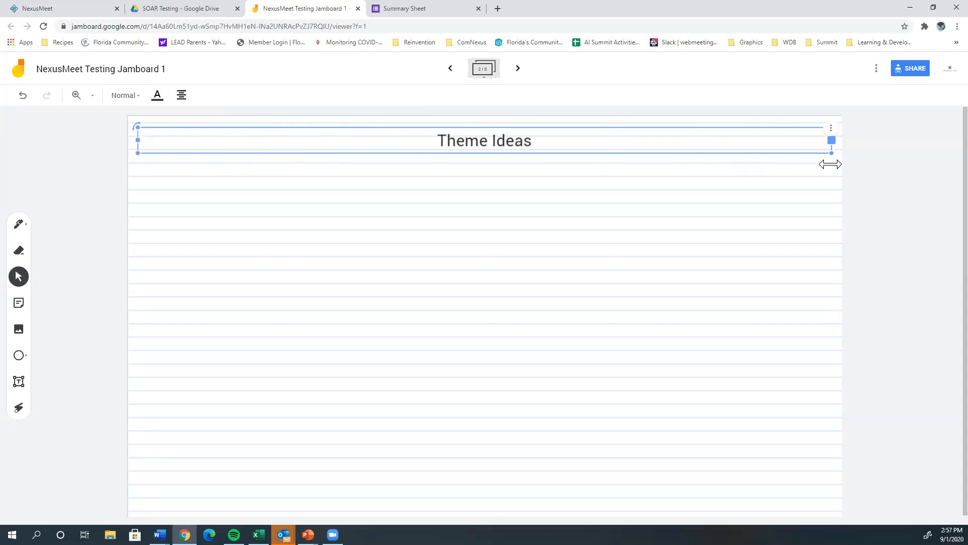
Left-align the Theme Ideas heading and narrow its text box to just fit the words
{"action": "left_click", "coordinate": [183, 97]}
{"action": "left_click", "coordinate": [183, 118]}
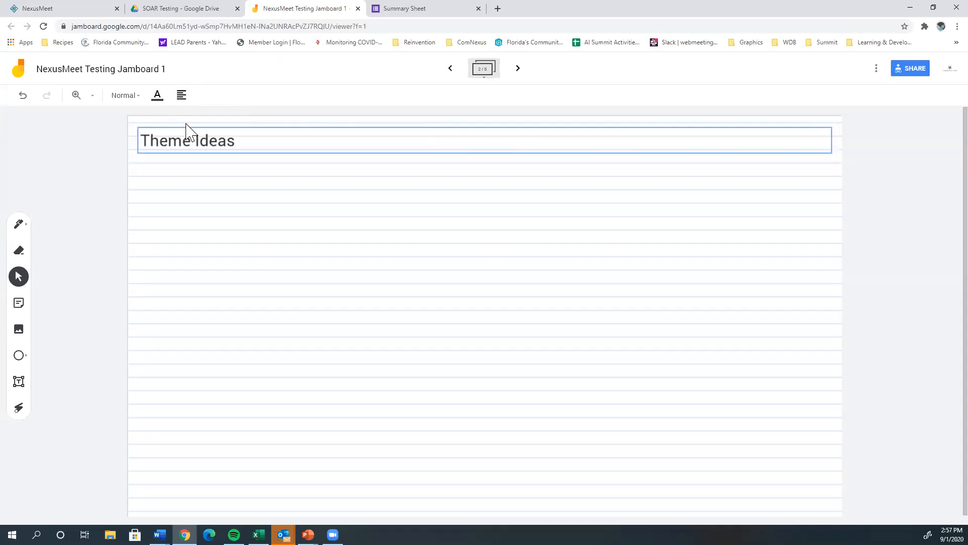
{"action": "left_click_drag", "start_coordinate": [831, 141], "coordinate": [245, 139]}
{"action": "left_click", "coordinate": [54, 204]}
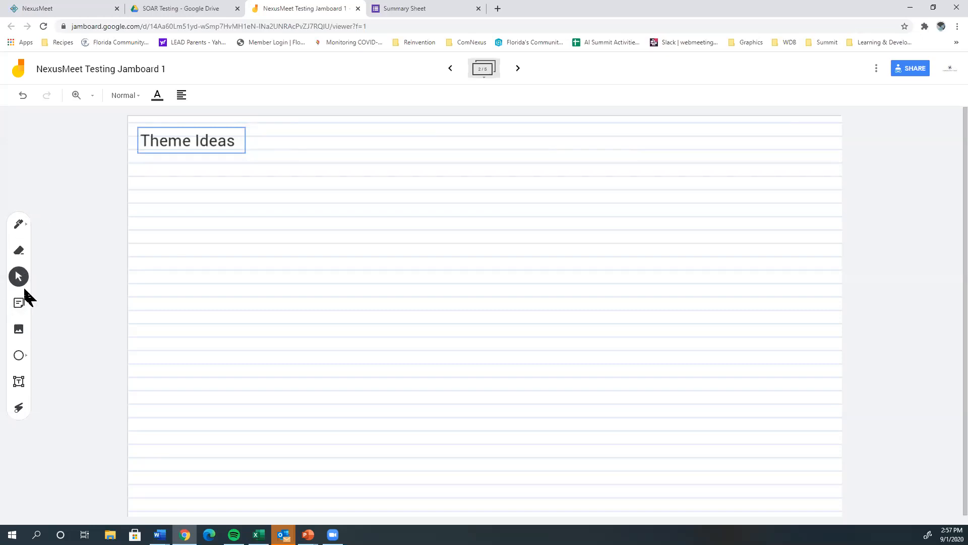
Handwrite the word "Write" in black with the pen below the Theme Ideas heading
{"action": "left_click", "coordinate": [21, 226]}
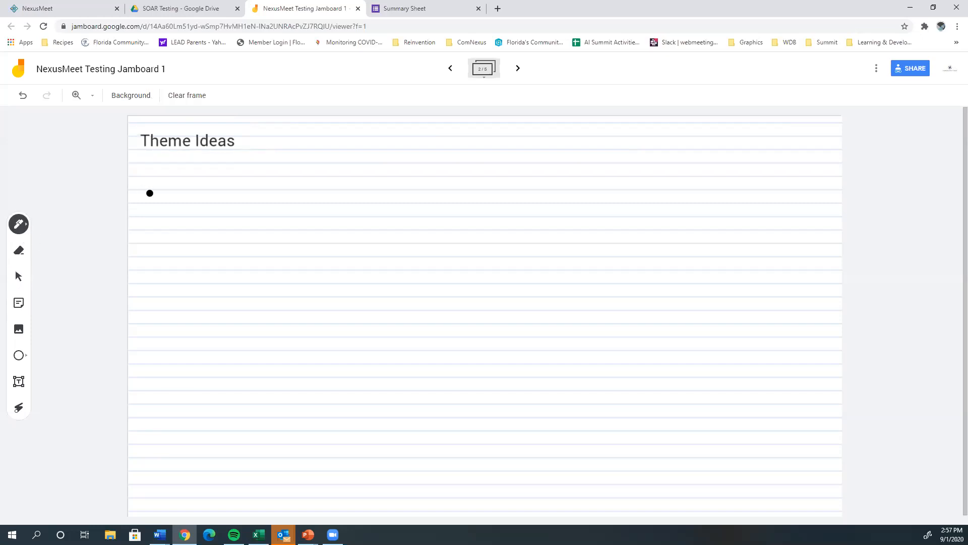
{"action": "left_click_drag", "start_coordinate": [174, 214], "coordinate": [214, 202]}
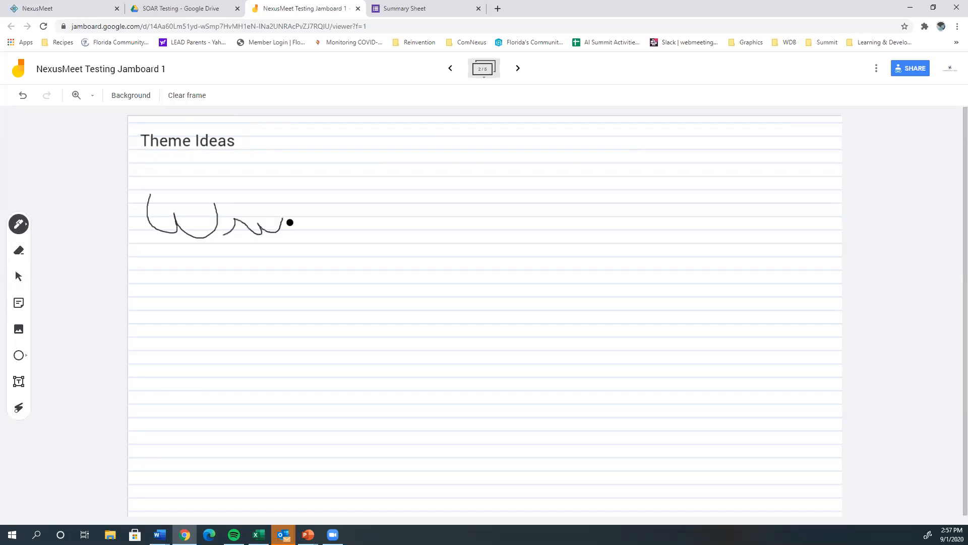
{"action": "left_click_drag", "start_coordinate": [319, 228], "coordinate": [354, 235]}
{"action": "left_click_drag", "start_coordinate": [276, 219], "coordinate": [323, 218]}
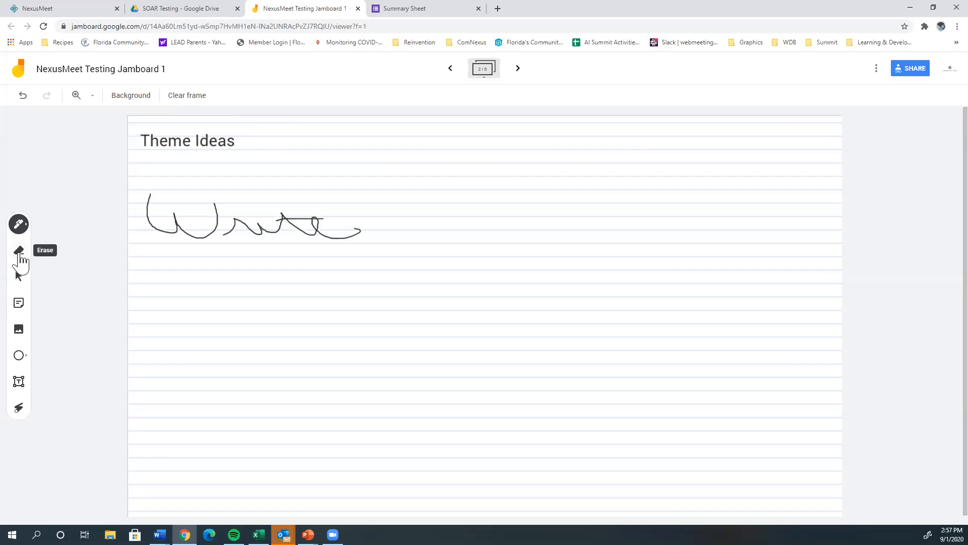
Erase the handwritten word below the heading, and return to the Select tool
{"action": "left_click", "coordinate": [20, 258]}
{"action": "mouse_move", "coordinate": [149, 196]}
{"action": "left_mouse_down"}
{"action": "mouse_move", "coordinate": [152, 225]}
{"action": "mouse_move", "coordinate": [185, 226]}
{"action": "mouse_move", "coordinate": [168, 236]}
{"action": "mouse_move", "coordinate": [362, 240]}
{"action": "left_mouse_up"}
{"action": "left_click_drag", "start_coordinate": [289, 230], "coordinate": [222, 215]}
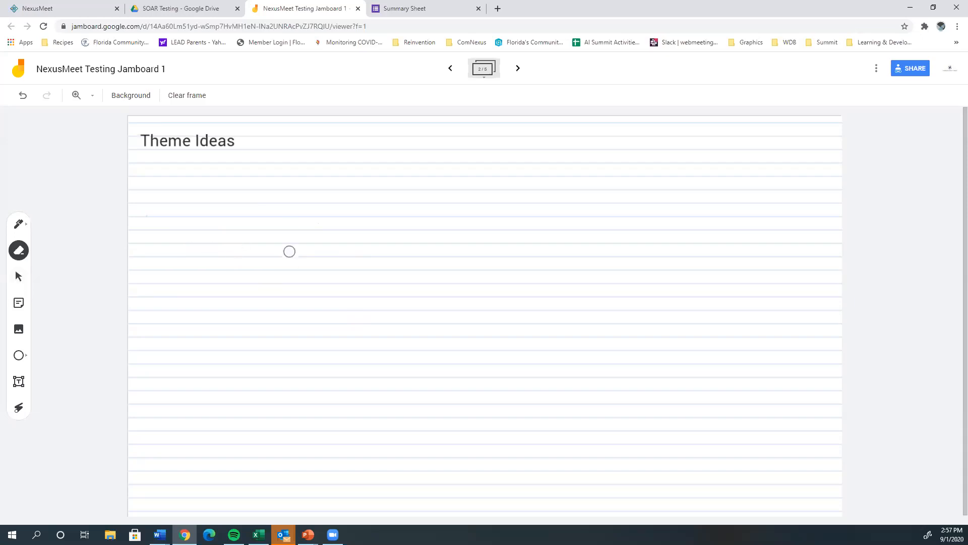
{"action": "left_click", "coordinate": [18, 276]}
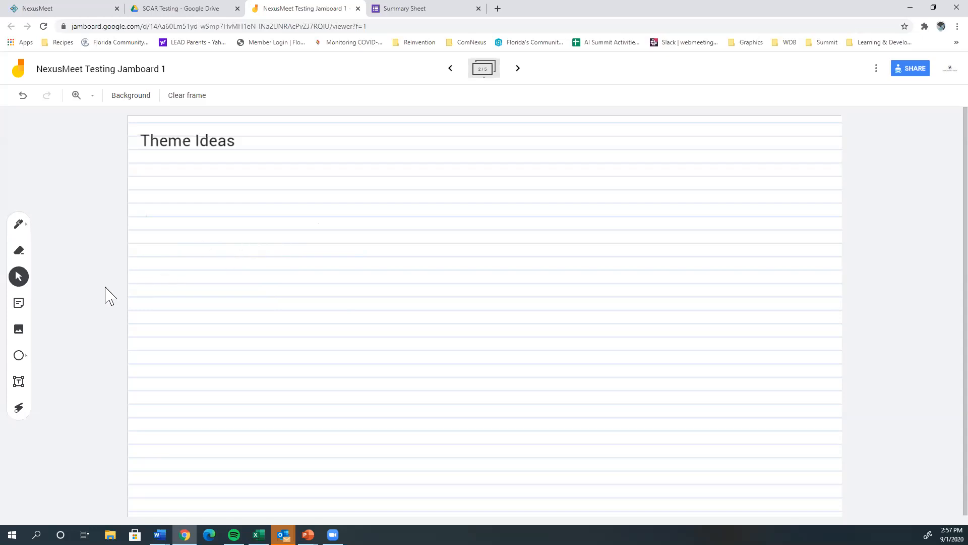
Add an orange sticky note reading "Type notes on post-its", trying the other note colours before saving
{"action": "left_click", "coordinate": [20, 307]}
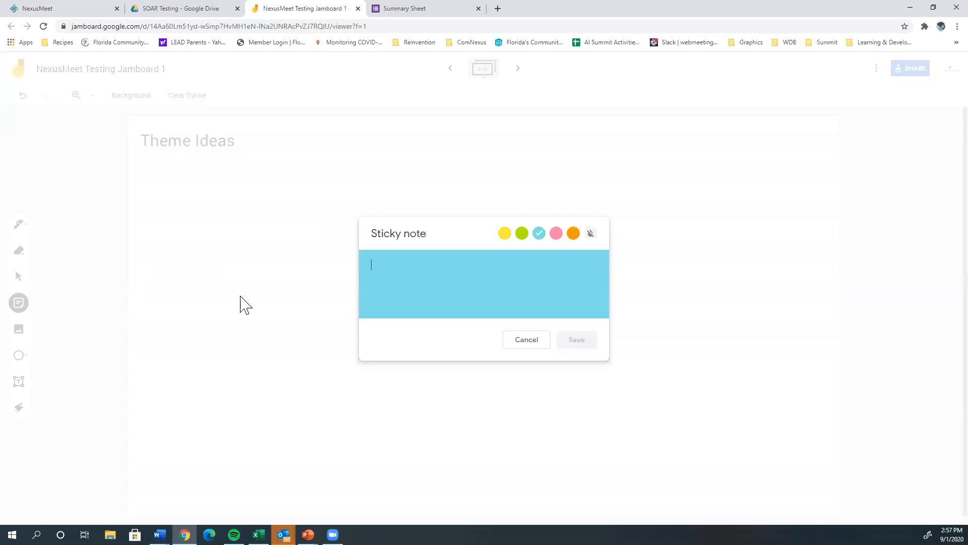
{"action": "type", "text": "Type notes on post-its"}
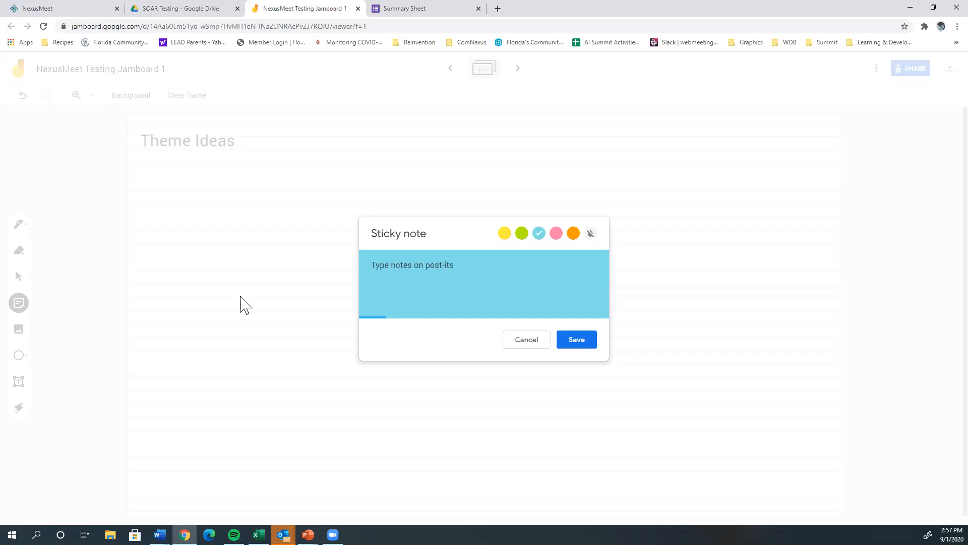
{"action": "left_click", "coordinate": [506, 236]}
{"action": "left_click", "coordinate": [522, 236]}
{"action": "left_click", "coordinate": [557, 237]}
{"action": "left_click", "coordinate": [573, 236]}
{"action": "left_click", "coordinate": [578, 340]}
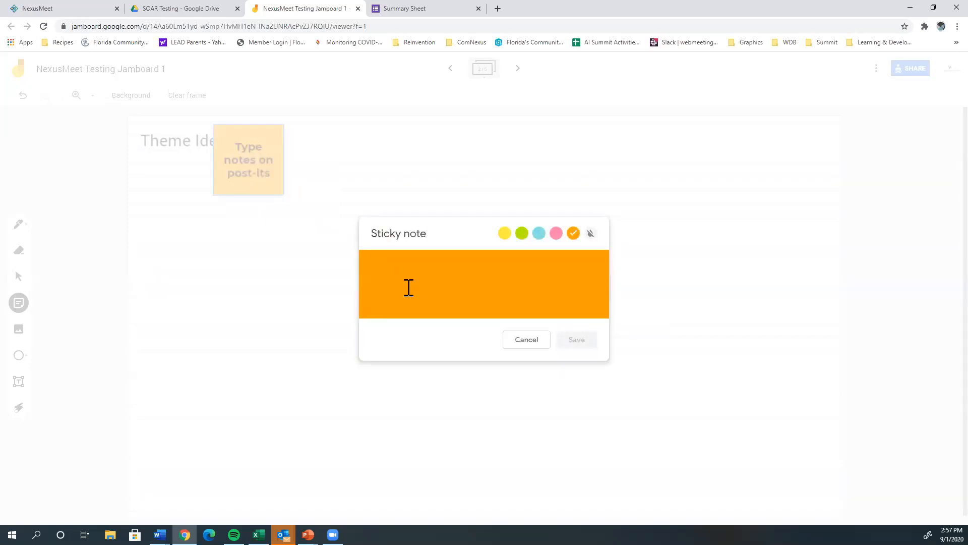
Add a pink sticky note reading "Type more post-its", and dismiss the next blank note
{"action": "type", "text": "Type more post-its"}
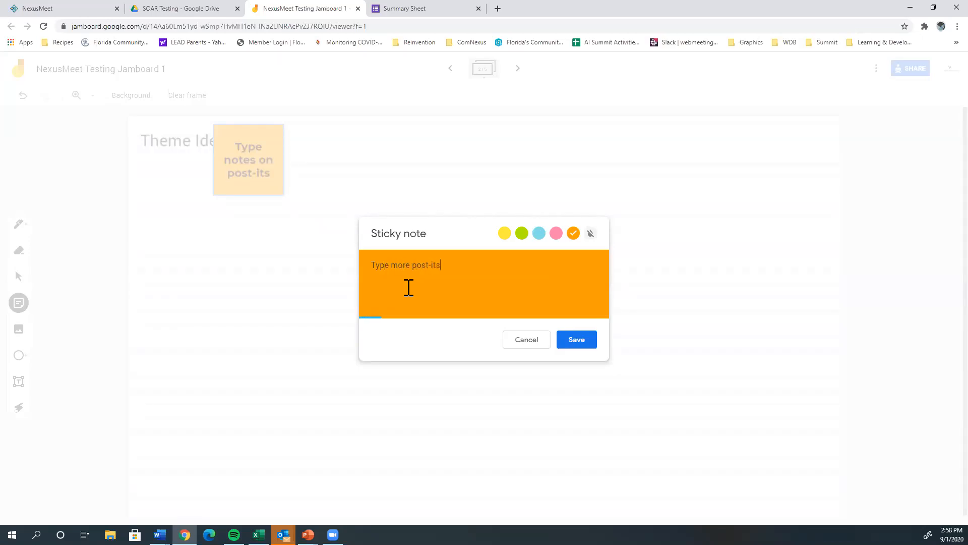
{"action": "left_click", "coordinate": [556, 237]}
{"action": "left_click", "coordinate": [584, 339]}
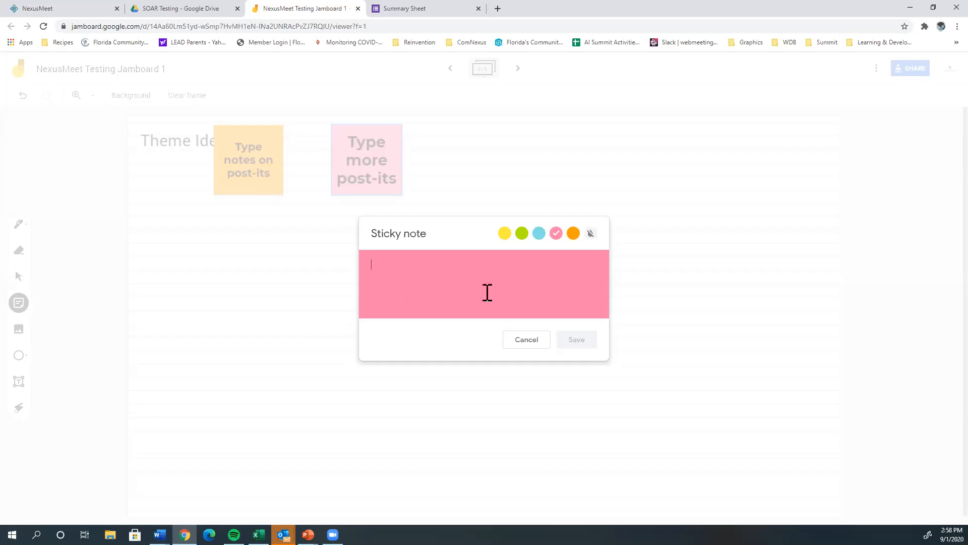
{"action": "left_click", "coordinate": [527, 340]}
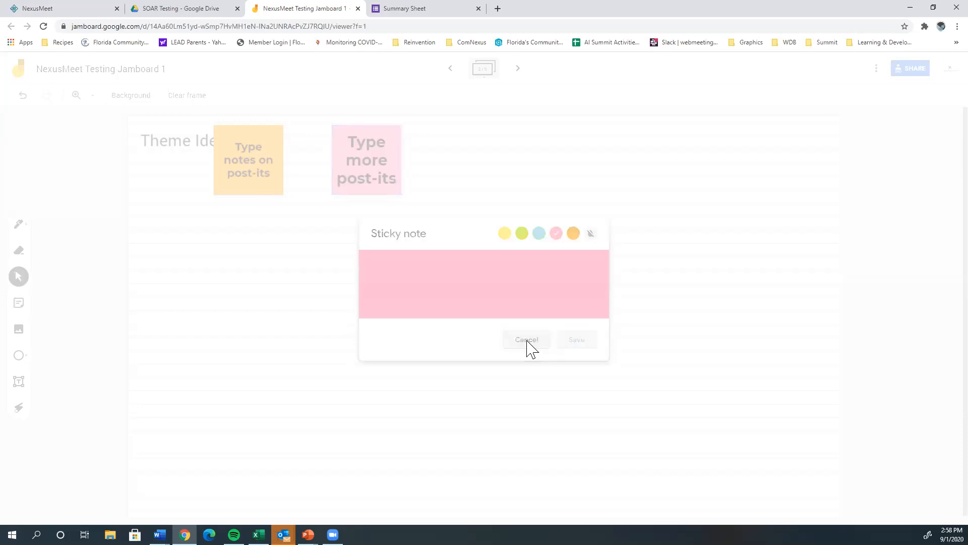
Move the orange sticky note below the Theme Ideas heading and the pink note beneath the orange one
{"action": "left_click_drag", "start_coordinate": [266, 178], "coordinate": [151, 237]}
{"action": "left_click_drag", "start_coordinate": [361, 188], "coordinate": [214, 305]}
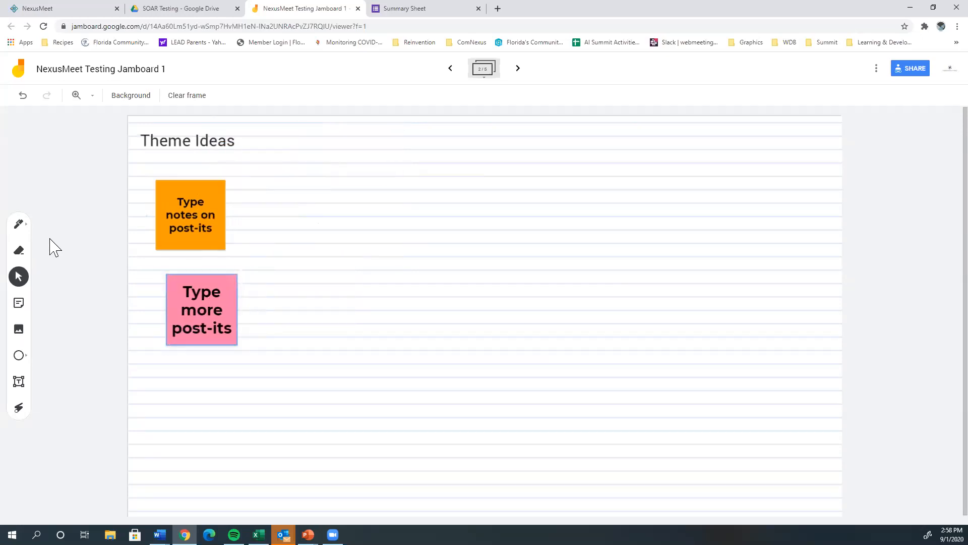
Draw a check mark with the pen over the pink sticky note, and erase it
{"action": "left_click", "coordinate": [20, 225]}
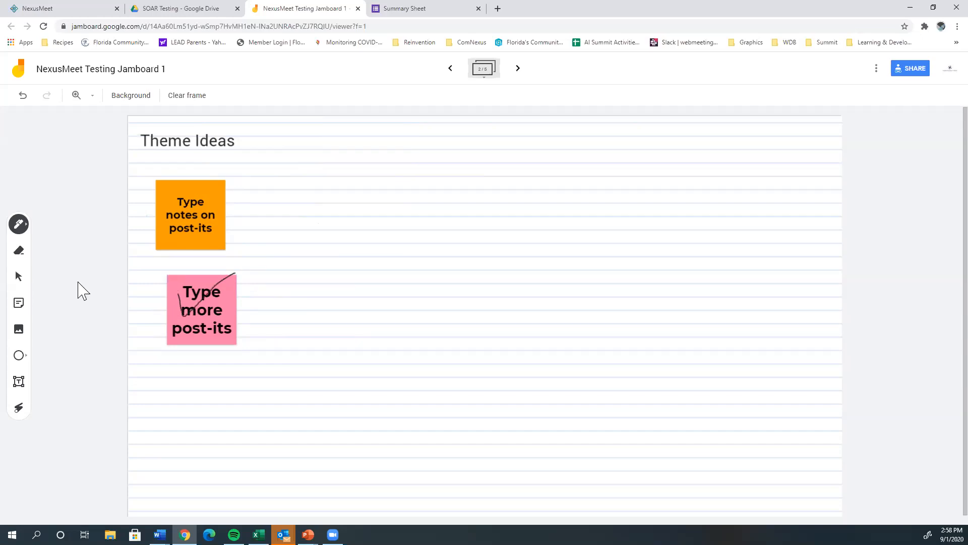
{"action": "left_click", "coordinate": [18, 250]}
{"action": "mouse_move", "coordinate": [173, 292]}
{"action": "left_mouse_down"}
{"action": "mouse_move", "coordinate": [181, 309]}
{"action": "mouse_move", "coordinate": [240, 276]}
{"action": "mouse_move", "coordinate": [225, 275]}
{"action": "left_mouse_up"}
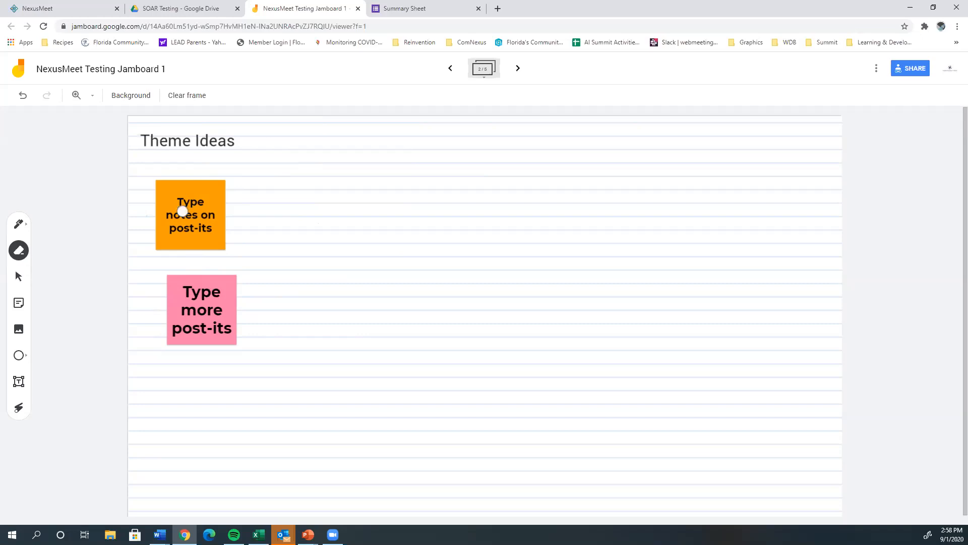
Reposition the orange sticky note directly below the Theme Ideas heading and the pink note beside it, reopening and saving the orange note's text in between
{"action": "left_click", "coordinate": [18, 276]}
{"action": "left_click", "coordinate": [198, 206]}
{"action": "left_click_drag", "start_coordinate": [198, 206], "coordinate": [304, 169]}
{"action": "double_click", "coordinate": [304, 169]}
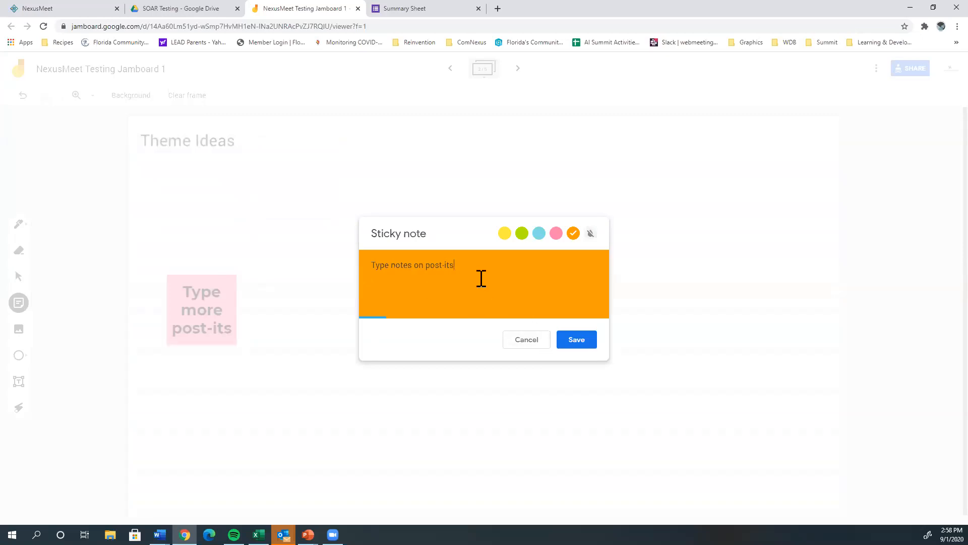
{"action": "left_click", "coordinate": [571, 335]}
{"action": "left_click_drag", "start_coordinate": [297, 182], "coordinate": [187, 199]}
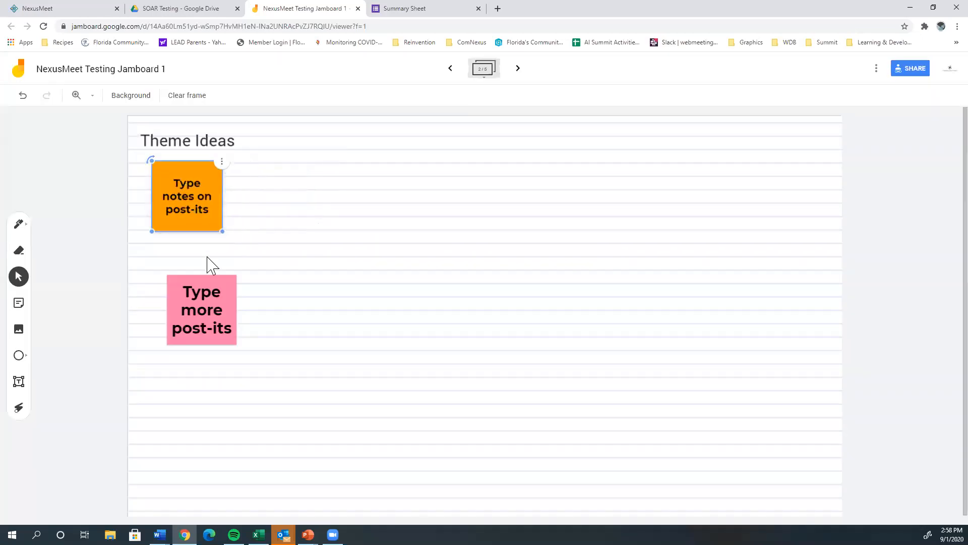
{"action": "left_click_drag", "start_coordinate": [206, 287], "coordinate": [277, 182]}
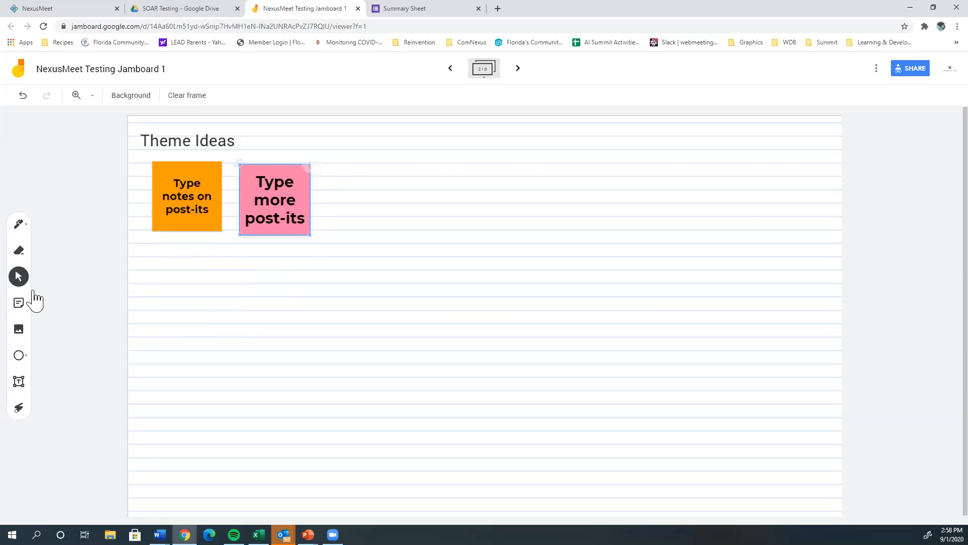
Open the image insertion dialog to view its source options, and cancel it without adding an image
{"action": "left_click", "coordinate": [19, 330]}
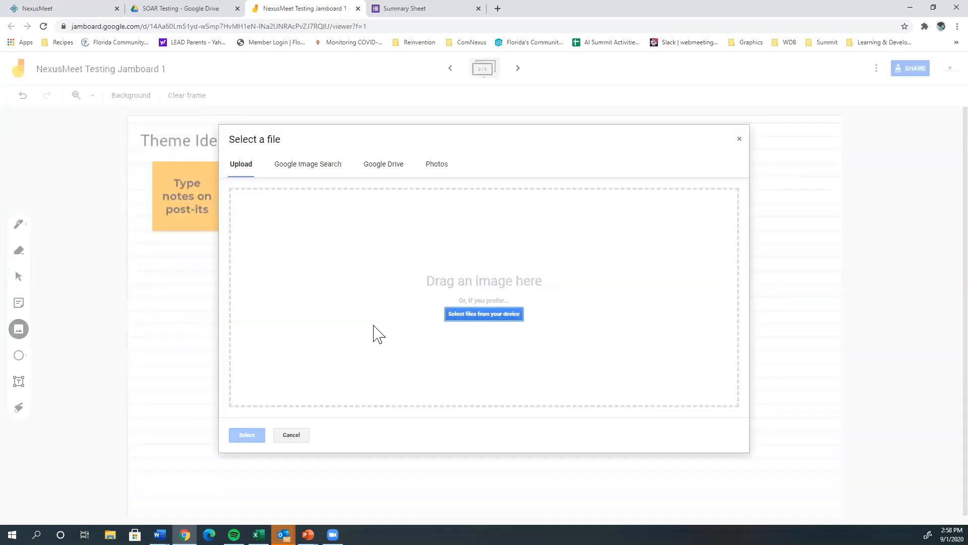
{"action": "left_click", "coordinate": [291, 435]}
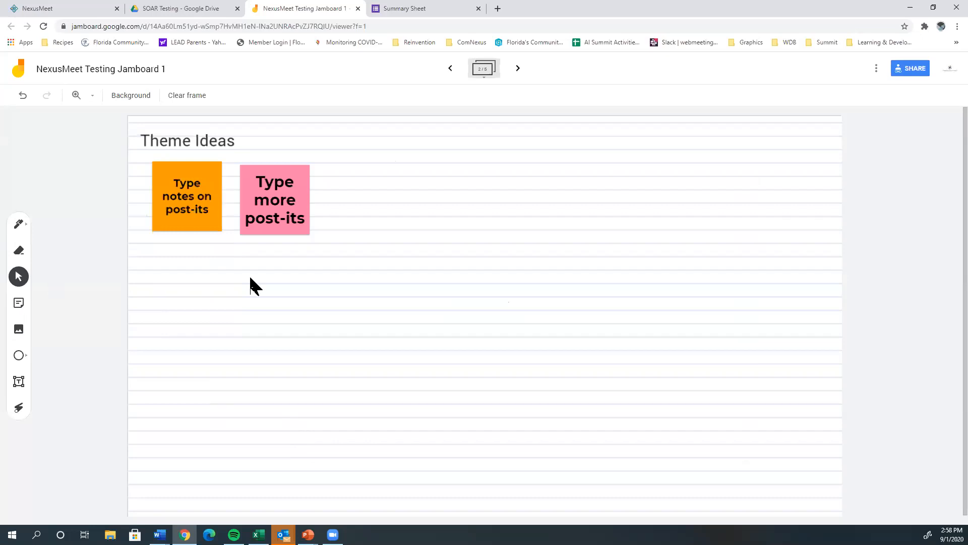
Draw an ellipse on the frame beyond the pink sticky note, and move the pink note onto it
{"action": "left_click", "coordinate": [18, 356]}
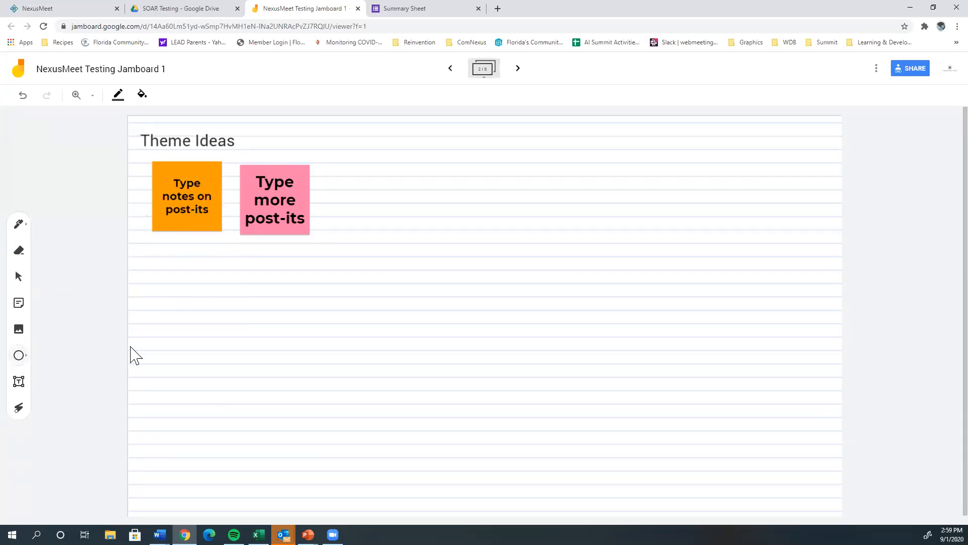
{"action": "left_click_drag", "start_coordinate": [376, 171], "coordinate": [502, 264]}
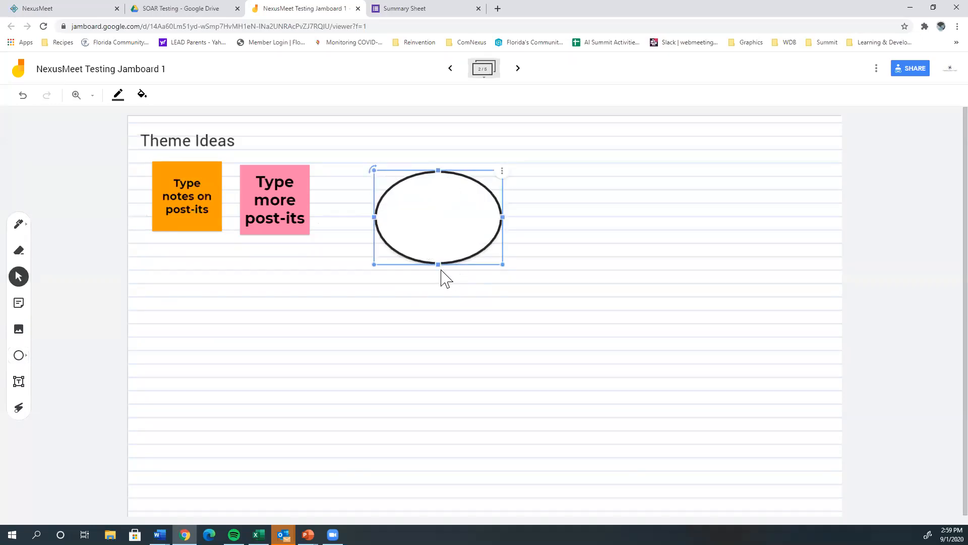
{"action": "left_click_drag", "start_coordinate": [293, 209], "coordinate": [436, 211]}
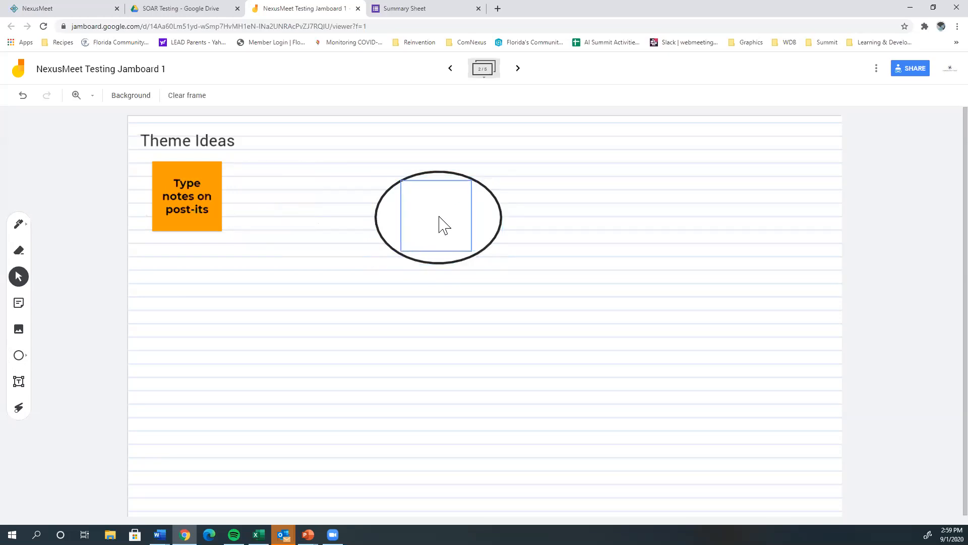
{"action": "left_click", "coordinate": [444, 287]}
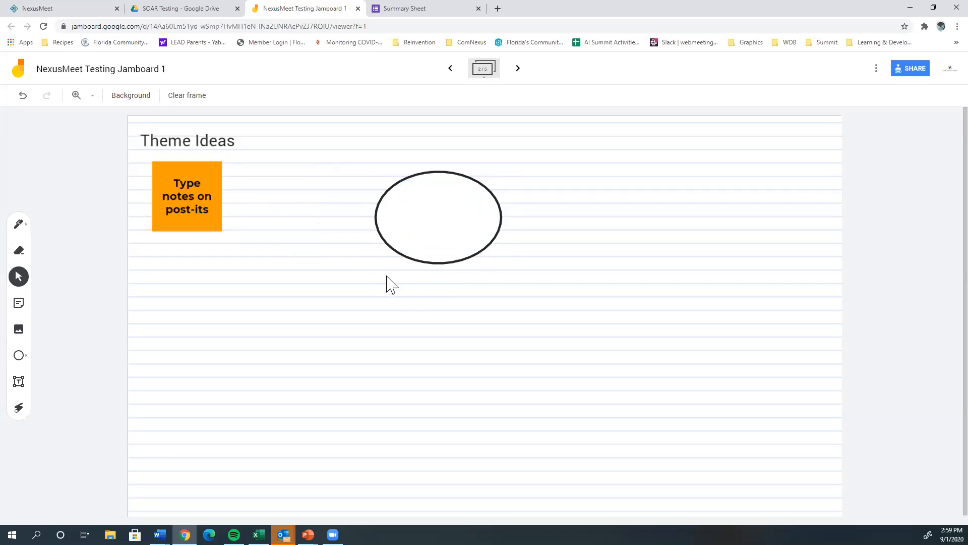
Send the ellipse to the back of the stacking order, behind the pink sticky note
{"action": "left_click", "coordinate": [441, 212]}
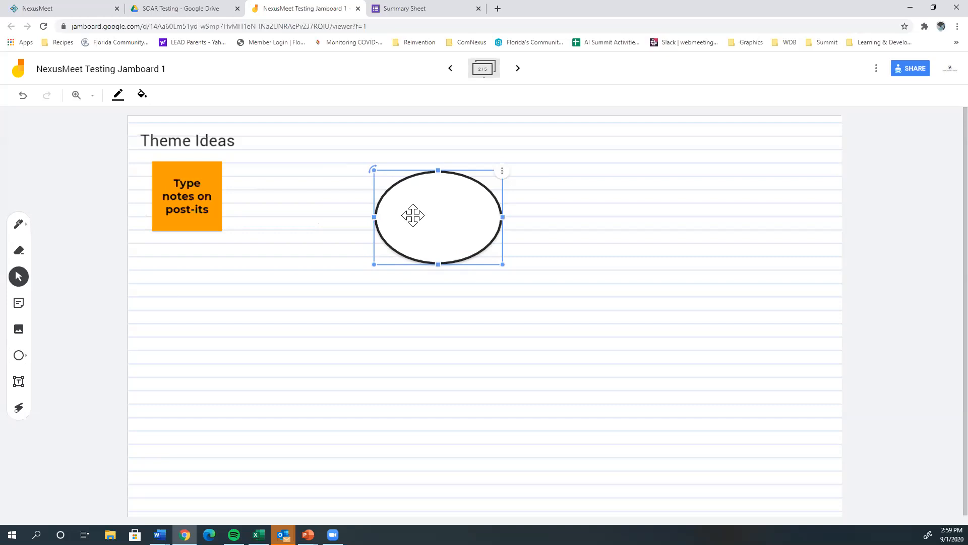
{"action": "left_click", "coordinate": [502, 172]}
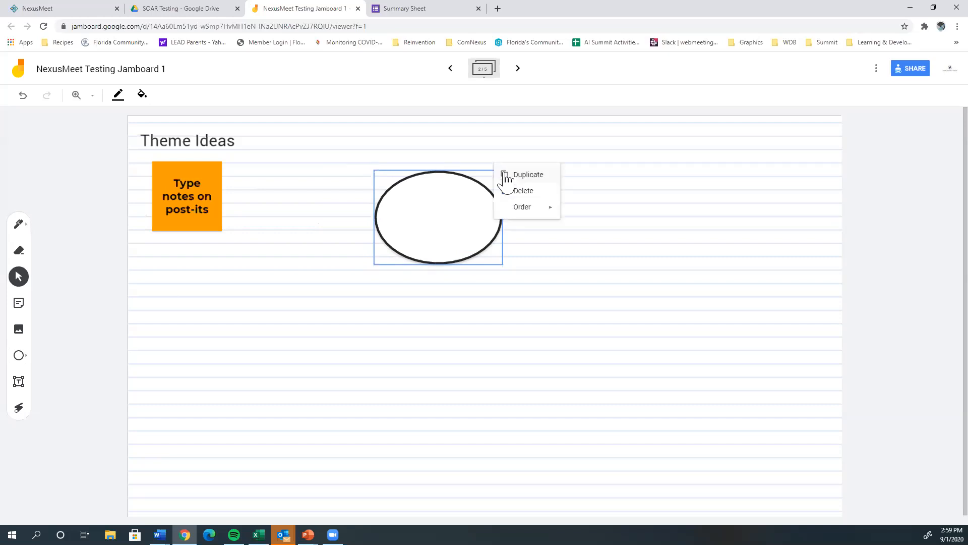
{"action": "left_click", "coordinate": [543, 270]}
{"action": "left_click", "coordinate": [451, 224]}
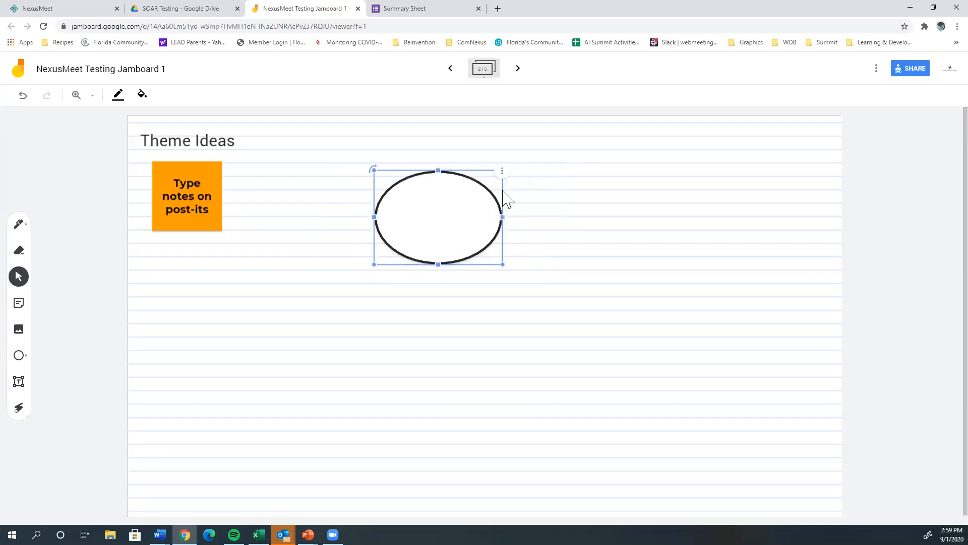
{"action": "left_click", "coordinate": [502, 174]}
{"action": "mouse_move", "coordinate": [525, 212]}
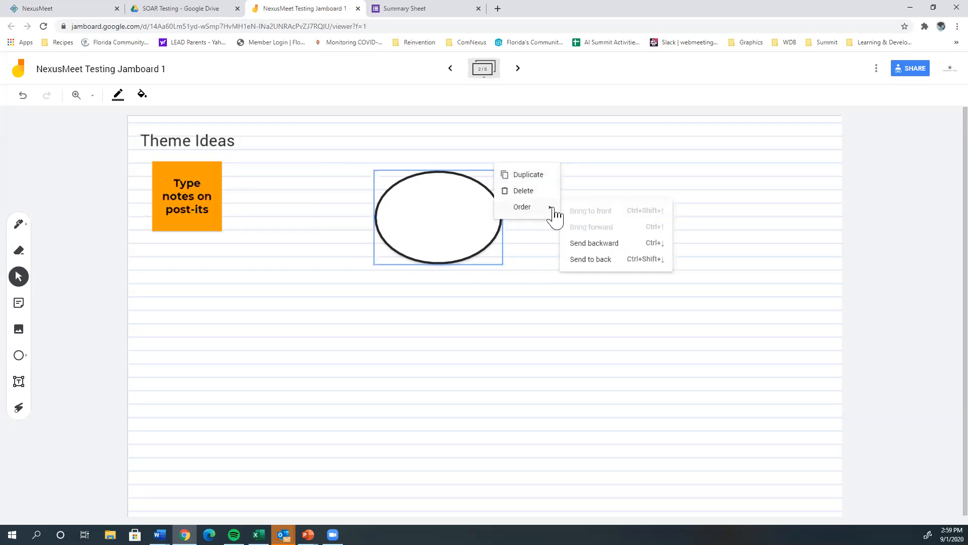
{"action": "left_click", "coordinate": [590, 261]}
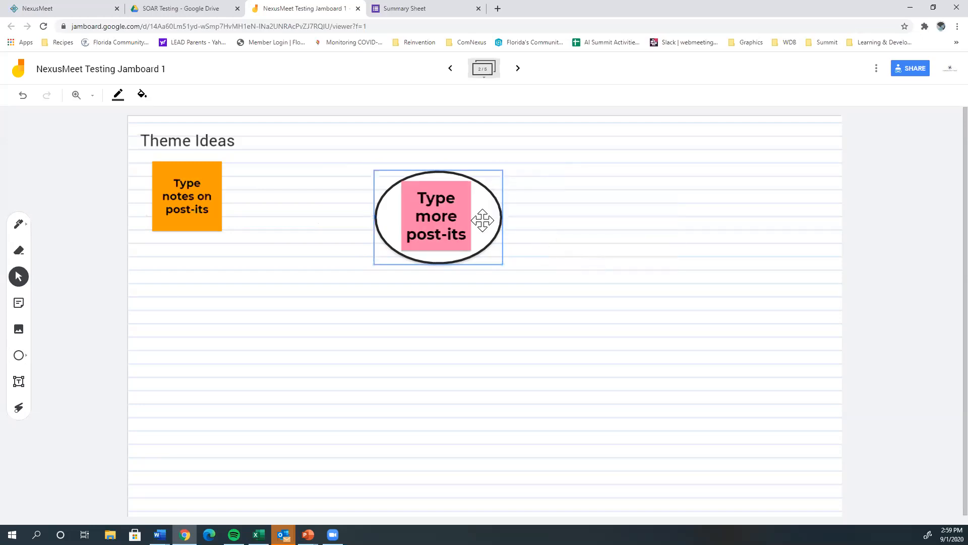
{"action": "left_click", "coordinate": [499, 302]}
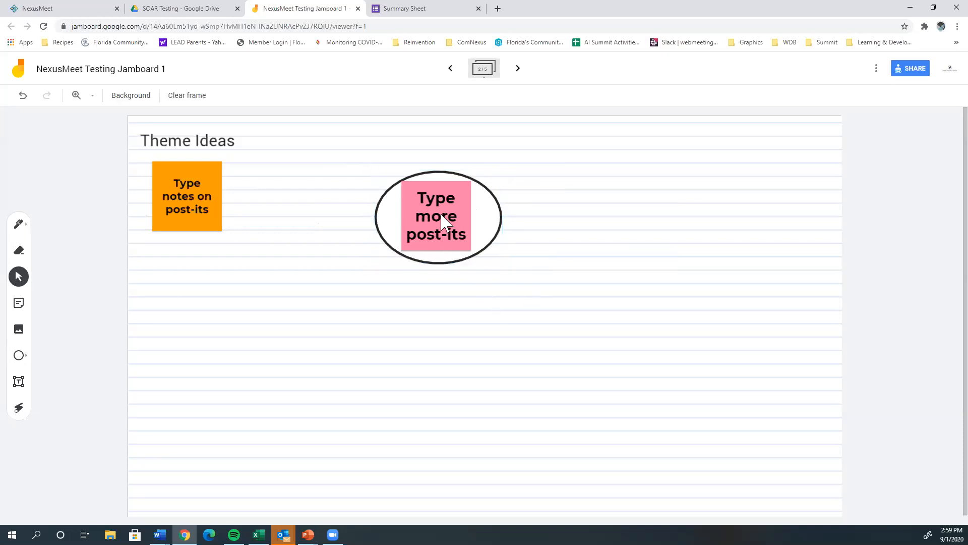
Move the pink sticky note back beside the orange one, and place the Theme Ideas heading inside the ellipse
{"action": "left_click", "coordinate": [441, 222]}
{"action": "left_click_drag", "start_coordinate": [441, 217], "coordinate": [287, 203]}
{"action": "left_click", "coordinate": [220, 140]}
{"action": "left_click_drag", "start_coordinate": [216, 130], "coordinate": [464, 208]}
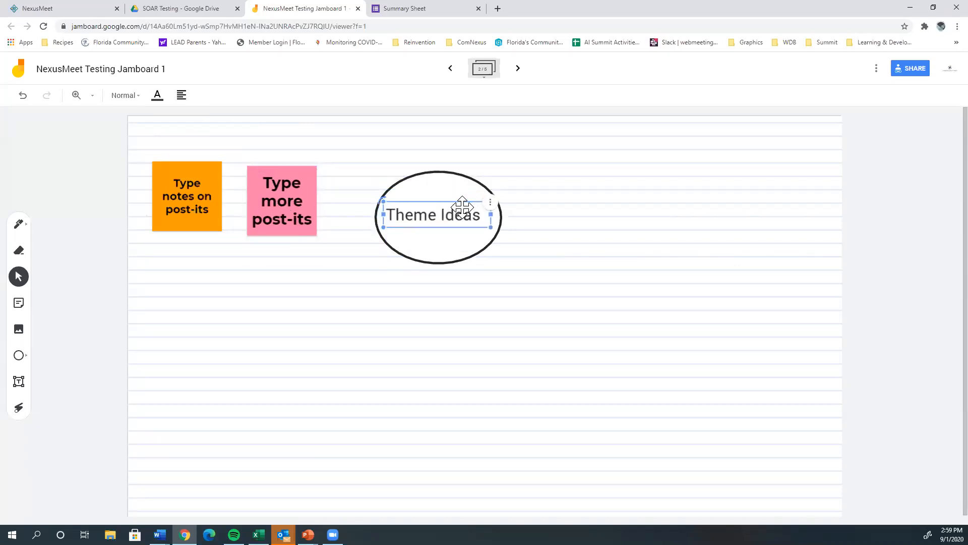
{"action": "left_click", "coordinate": [516, 263]}
Move the Theme Ideas heading back above the orange sticky note, and delete the ellipse
{"action": "left_click", "coordinate": [429, 216]}
{"action": "left_click_drag", "start_coordinate": [439, 202], "coordinate": [214, 130]}
{"action": "left_click", "coordinate": [447, 232]}
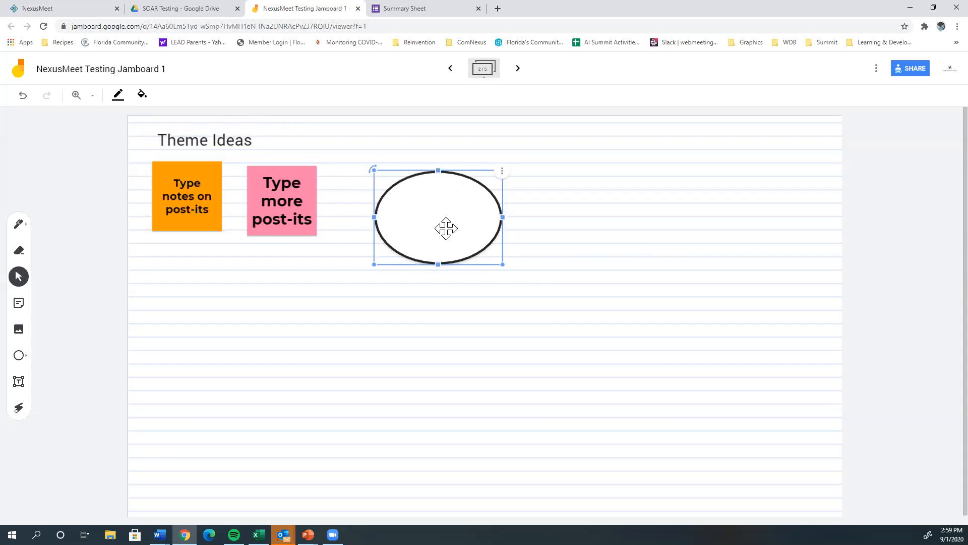
{"action": "key", "text": "Delete"}
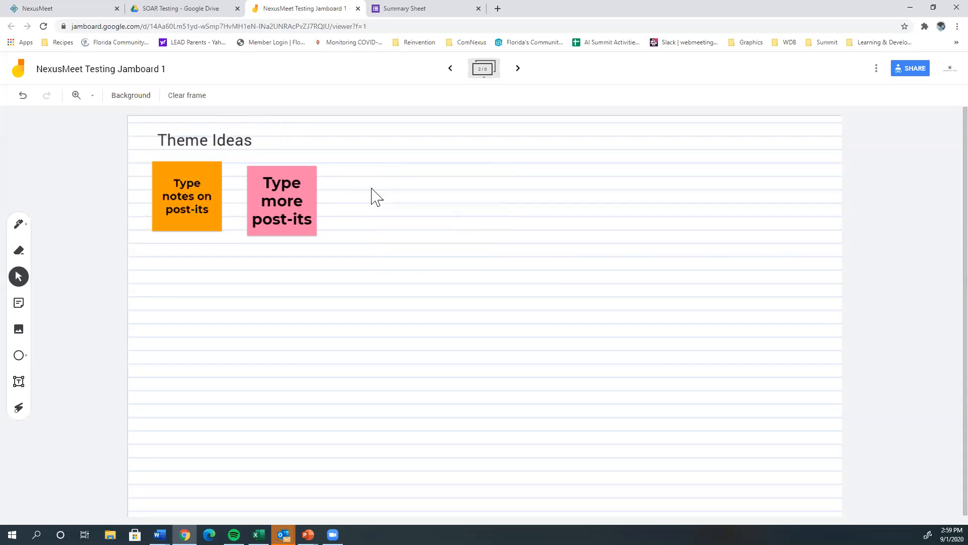
Examine the pink sticky note's available actions and ordering options without applying any of them
{"action": "left_click", "coordinate": [295, 222]}
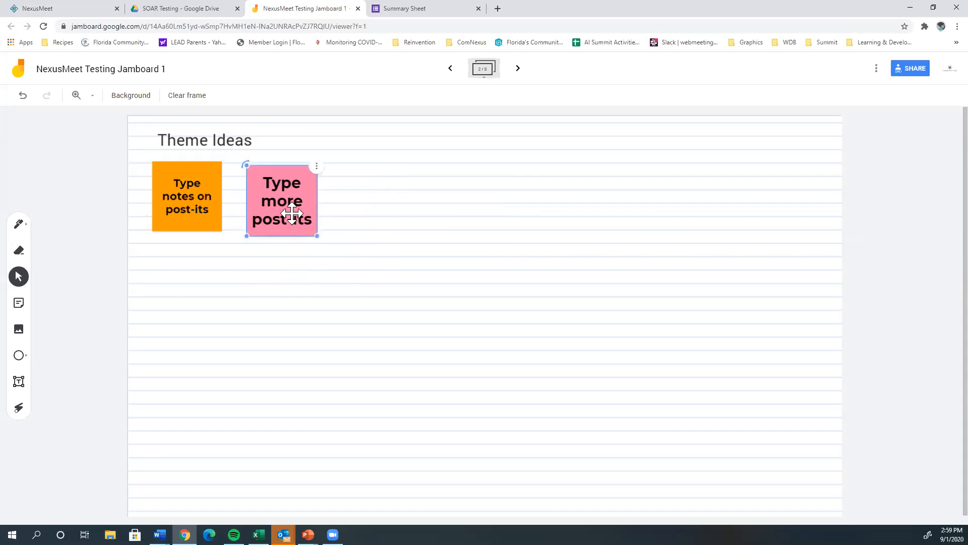
{"action": "left_click", "coordinate": [317, 167]}
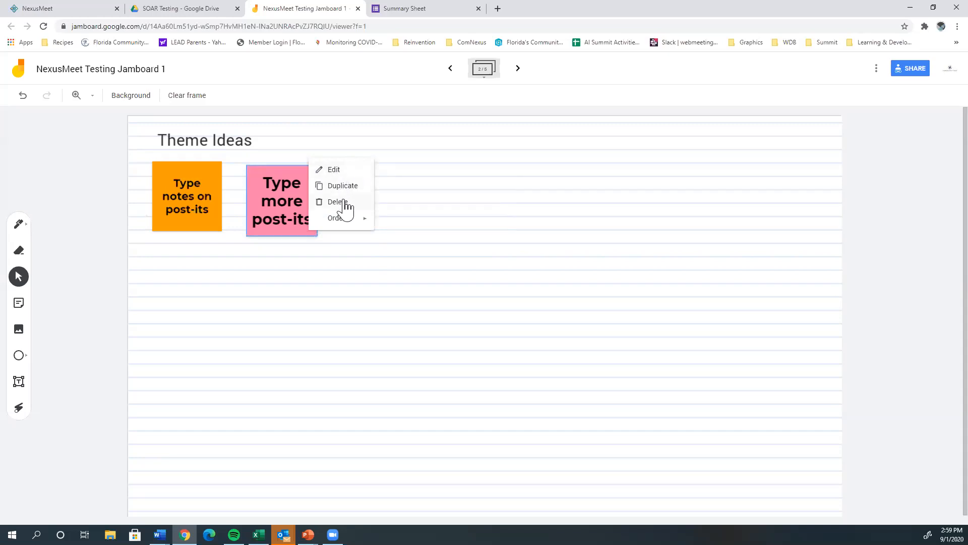
{"action": "mouse_move", "coordinate": [351, 222]}
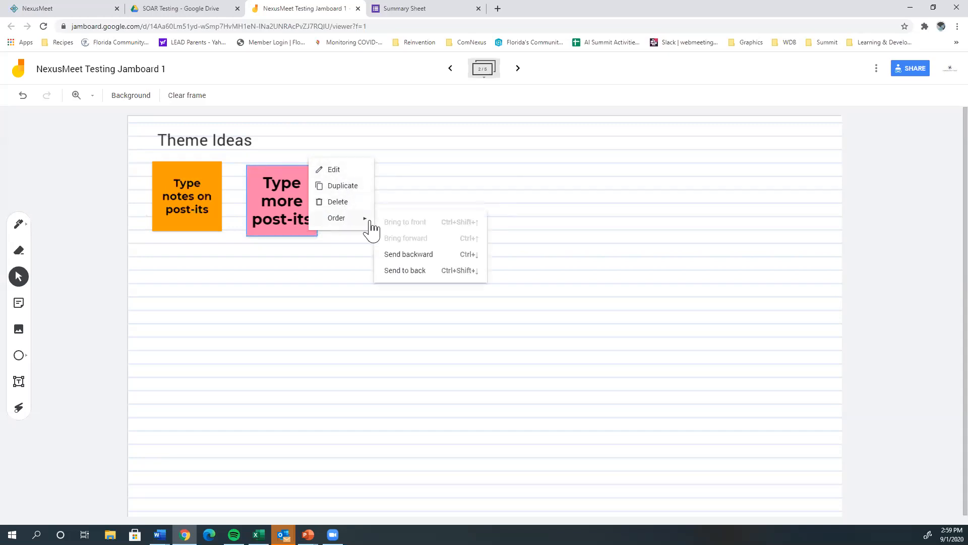
{"action": "left_click", "coordinate": [264, 320]}
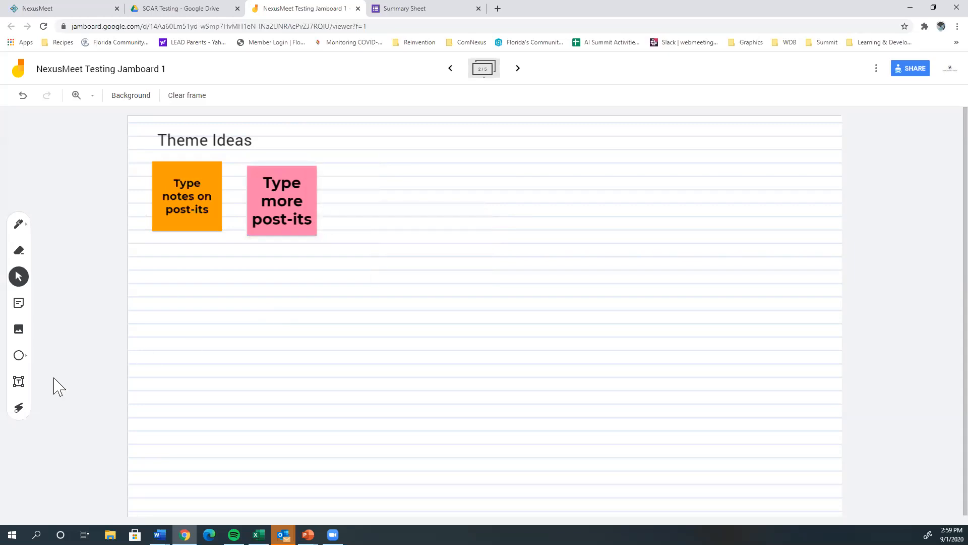
Add a text box reading "Final Themes" on one line in the frame's lower-right area, and place the pink sticky note beneath it
{"action": "left_click", "coordinate": [20, 382]}
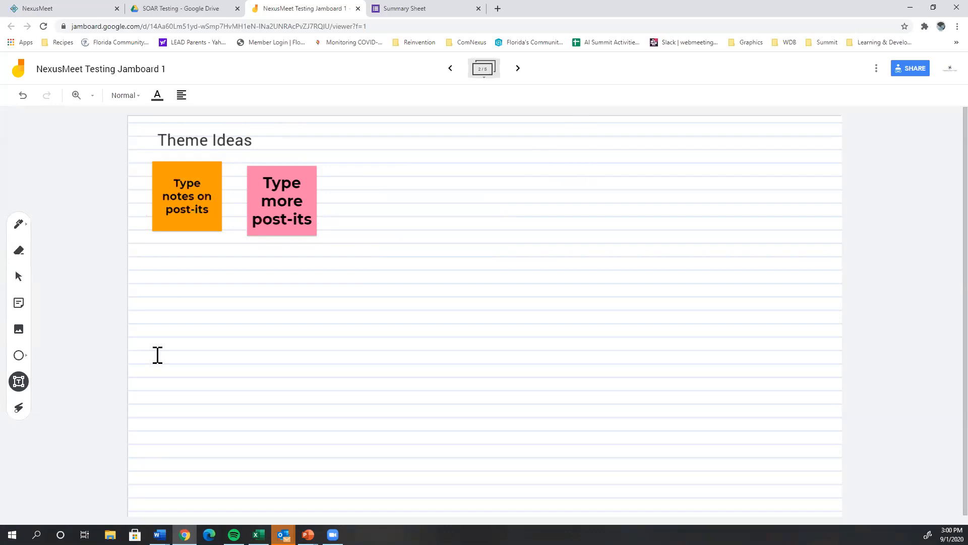
{"action": "left_click", "coordinate": [598, 134]}
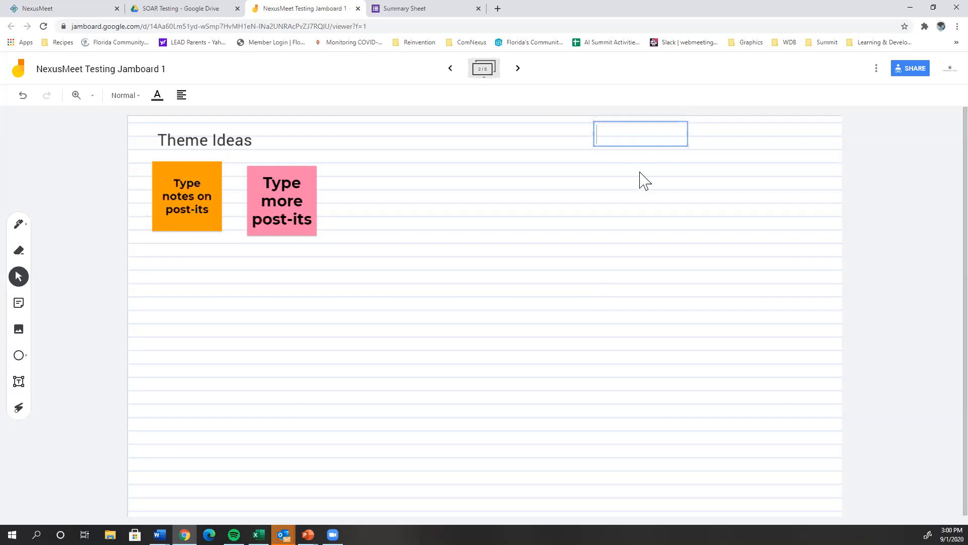
{"action": "type", "text": "Final Themes"}
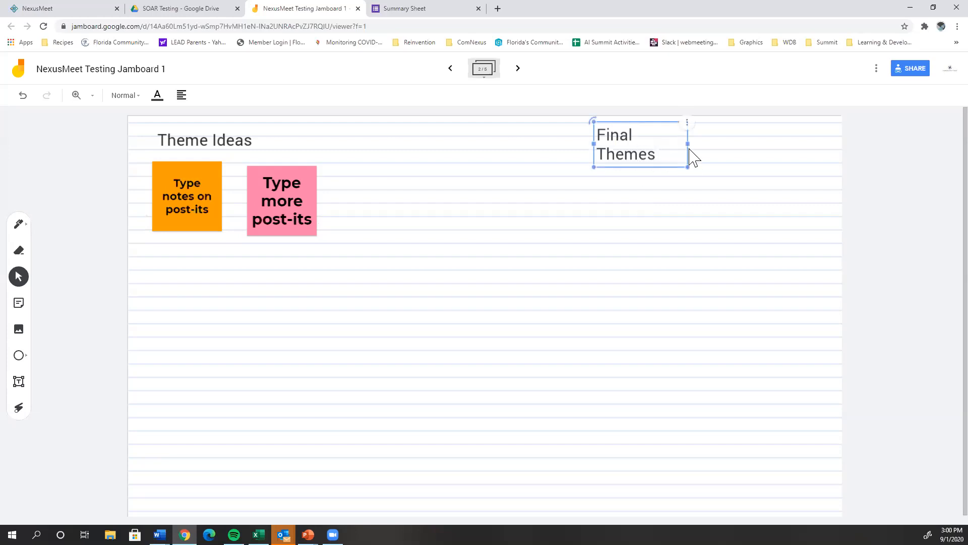
{"action": "left_click_drag", "start_coordinate": [687, 144], "coordinate": [768, 351]}
{"action": "left_click", "coordinate": [637, 377]}
{"action": "left_click_drag", "start_coordinate": [290, 203], "coordinate": [737, 423]}
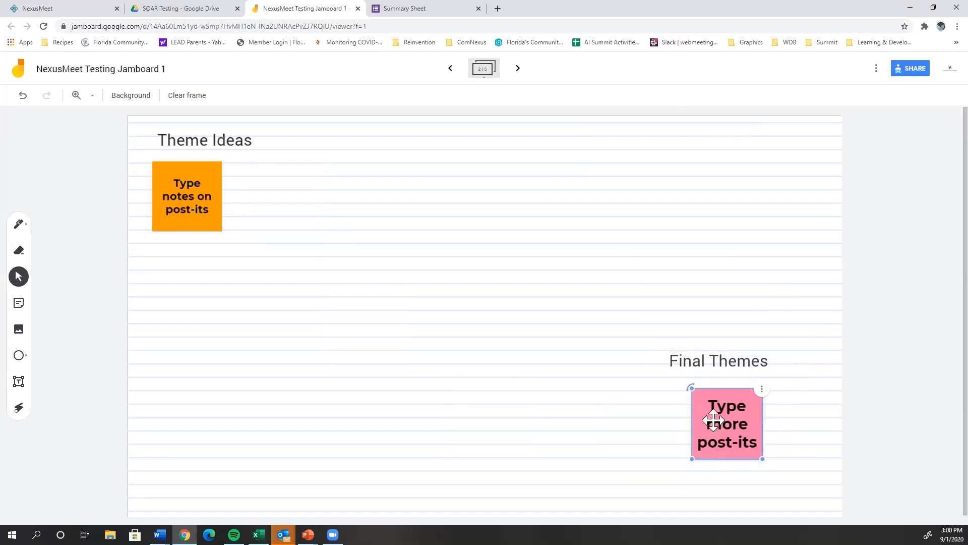
{"action": "left_click", "coordinate": [450, 292]}
Transfer the Final Themes text box from the Theme Ideas frame to the blank third frame
{"action": "left_click", "coordinate": [704, 365]}
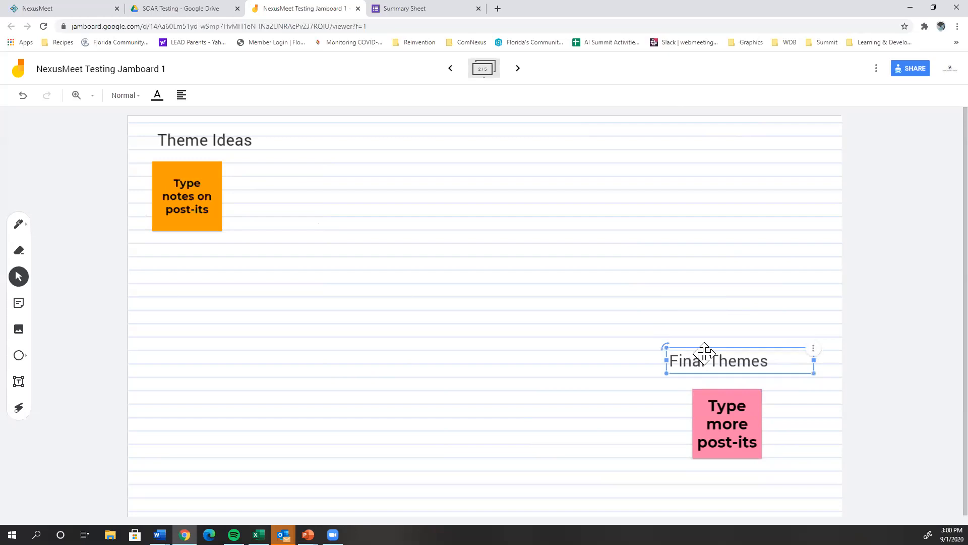
{"action": "left_click", "coordinate": [704, 352]}
{"action": "left_click", "coordinate": [704, 353]}
{"action": "key", "text": "Delete"}
{"action": "left_click", "coordinate": [518, 68]}
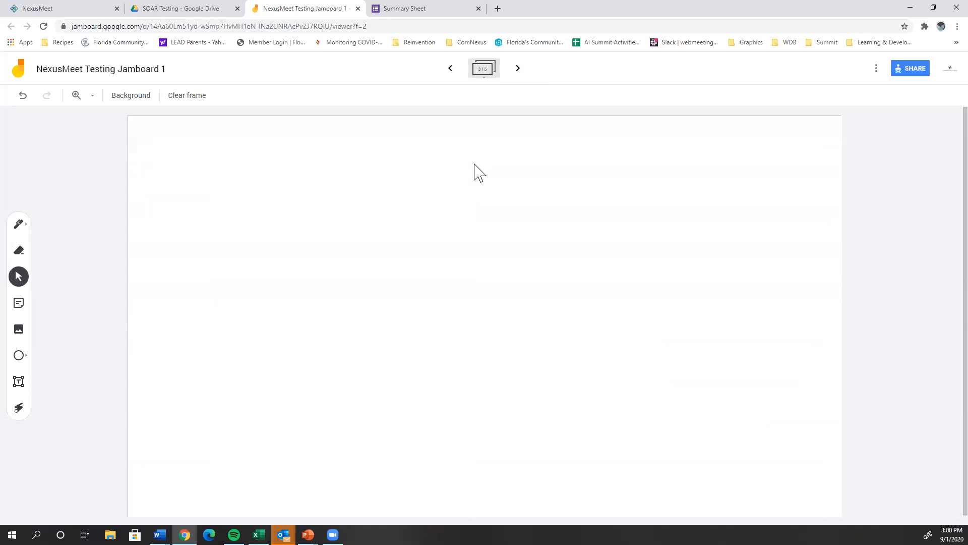
{"action": "key", "text": "ctrl+v"}
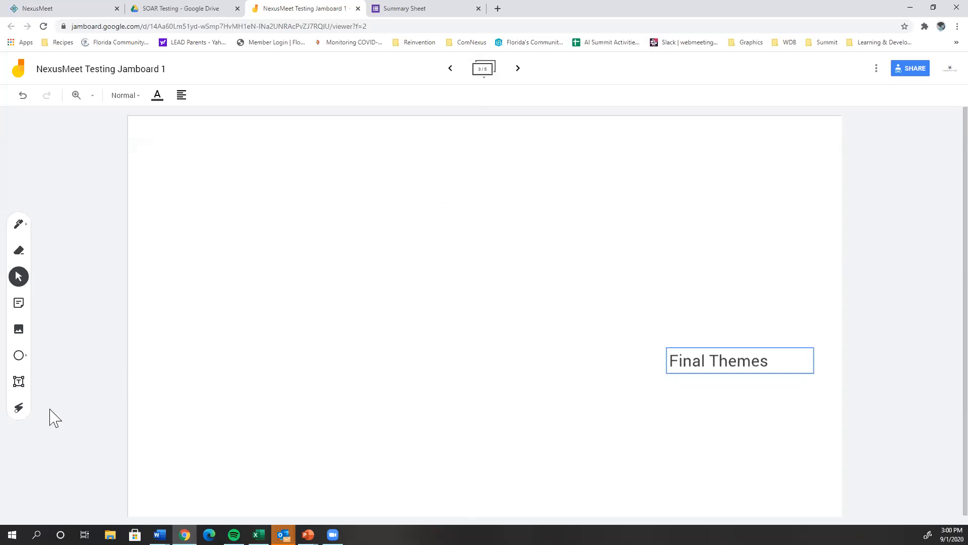
Return to the Theme Ideas frame and try the Laser tool before switching back to the Select tool
{"action": "left_click", "coordinate": [450, 68]}
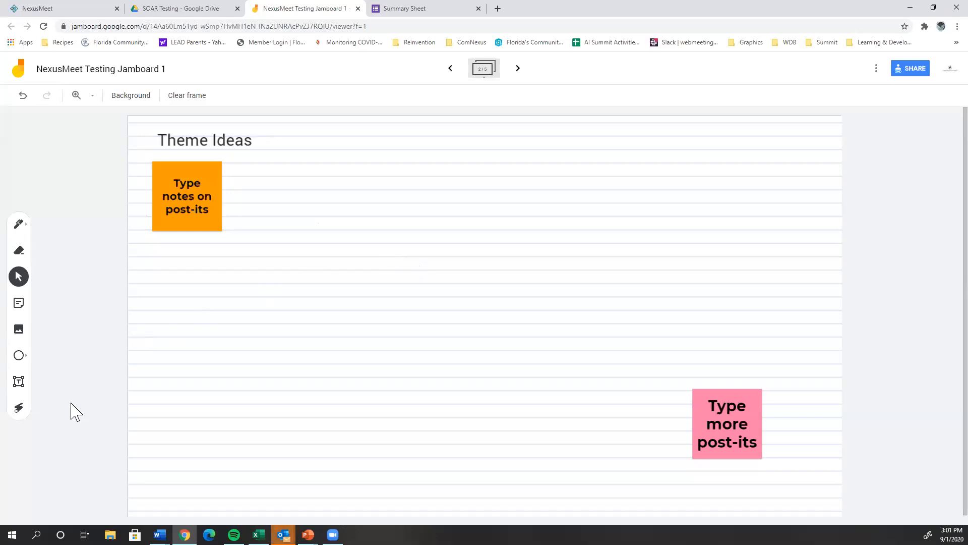
{"action": "left_click", "coordinate": [19, 408]}
{"action": "left_click", "coordinate": [20, 276]}
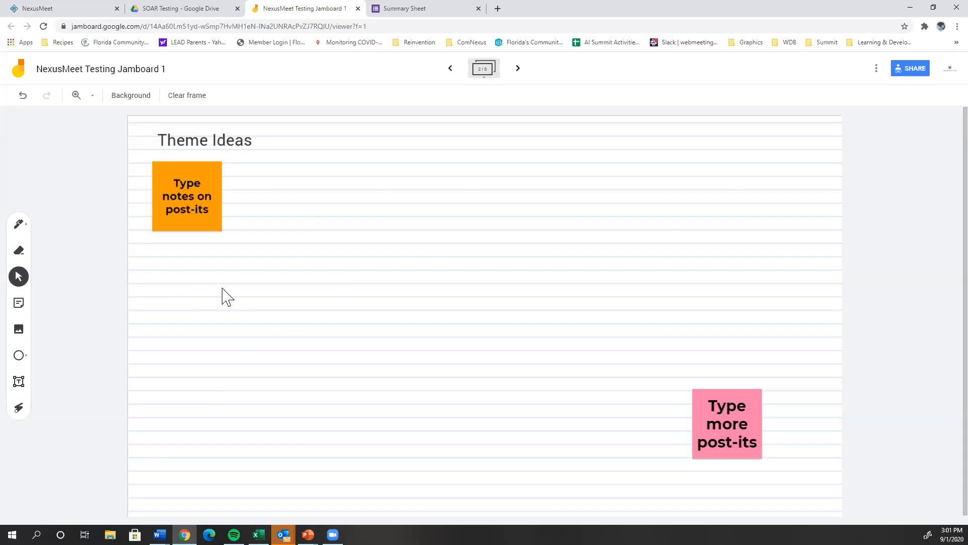